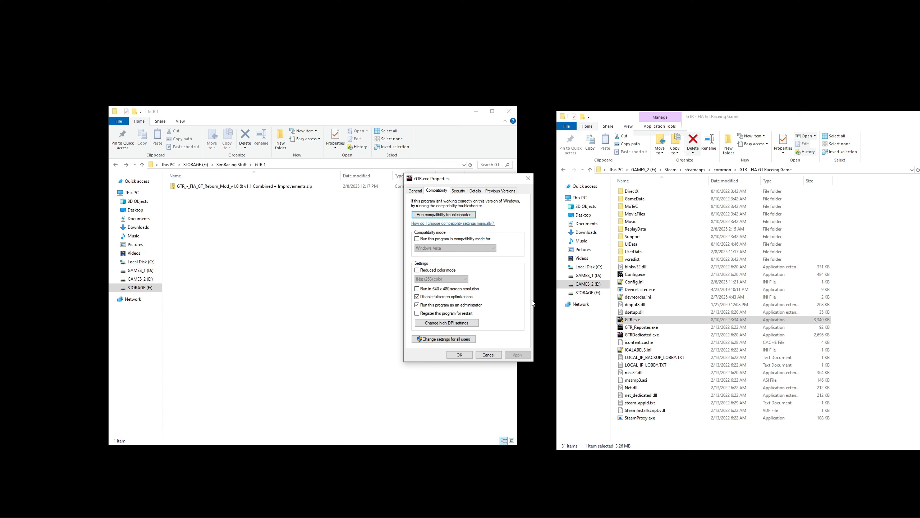
- Close the GTR.exe properties, open Config.ini from the game folder and arrange the windows side by side
key(Escape)
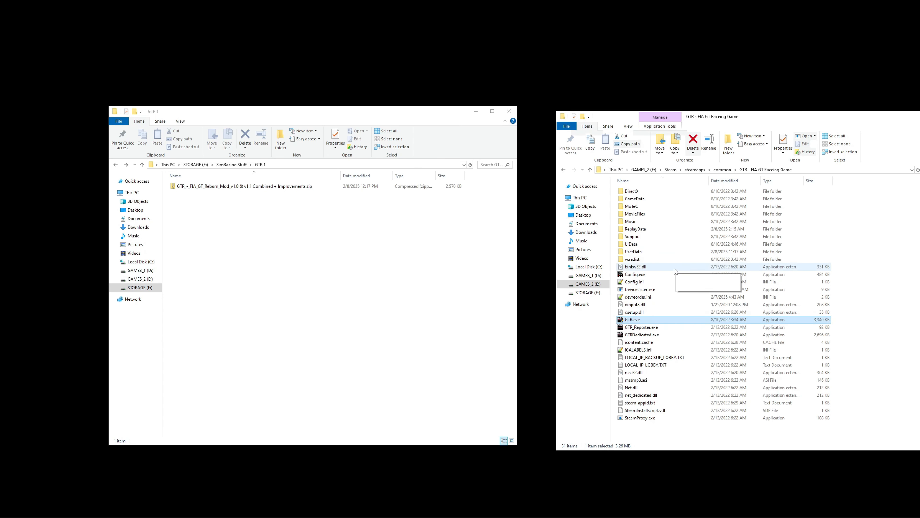
double_click(654, 285)
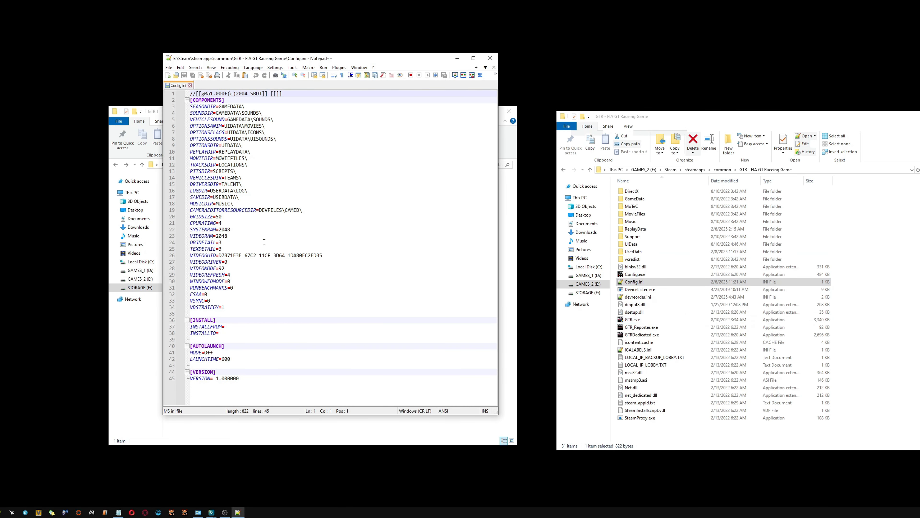
drag(308, 62, 369, 61)
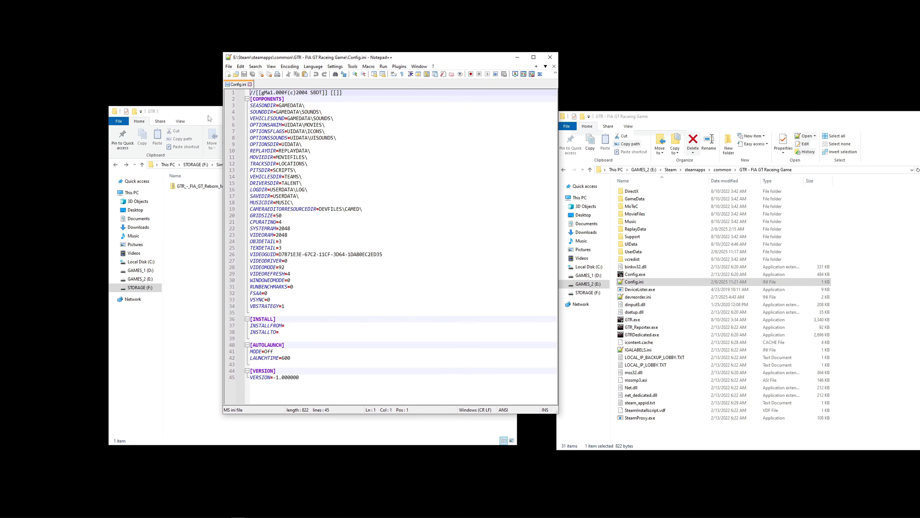
drag(210, 112, 98, 97)
click(360, 56)
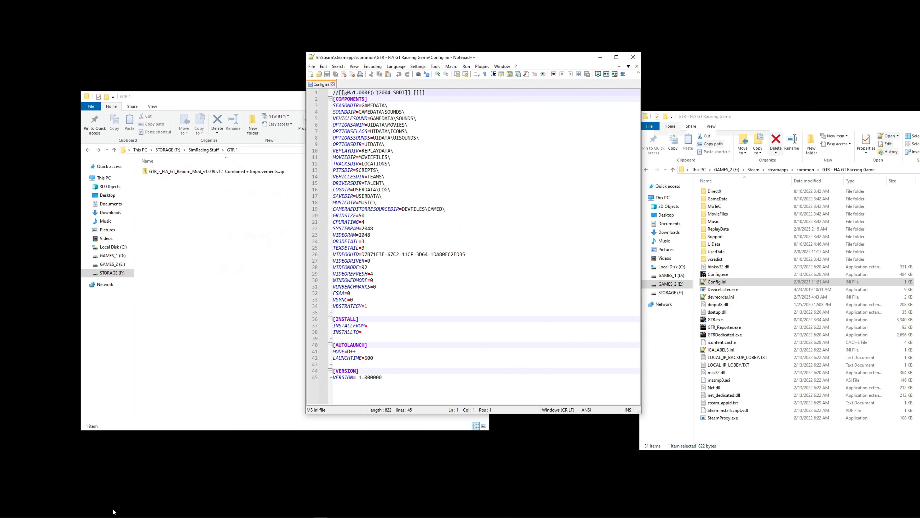
- Run dxdiag and save all of its system information to DxDiag.txt on the desktop
key(super)
text(d)
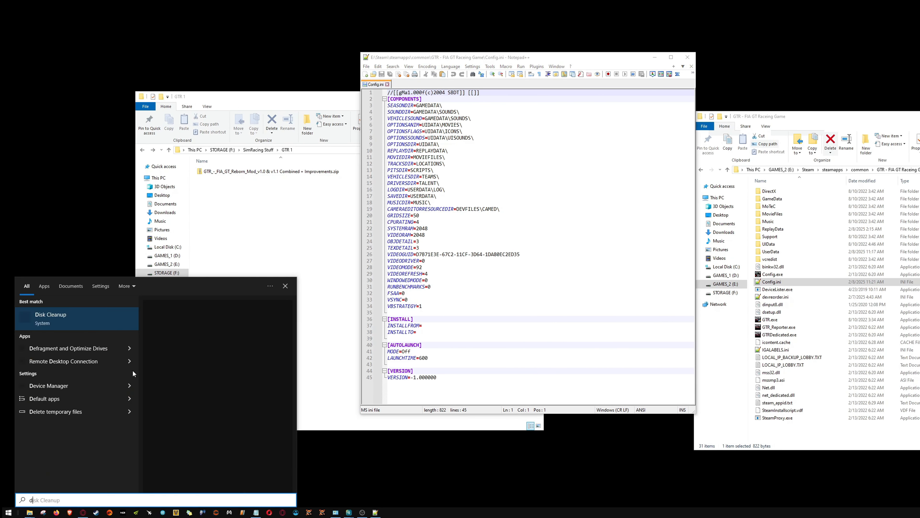
text(xdiag)
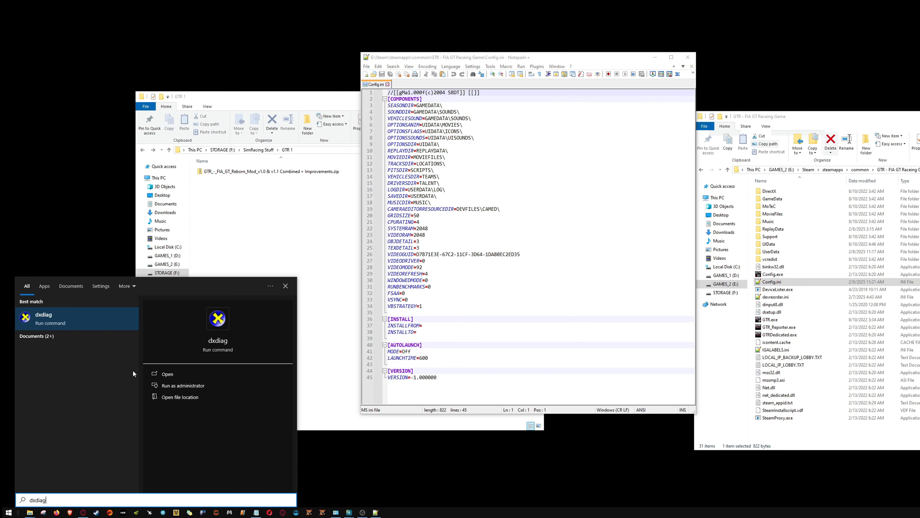
key(Return)
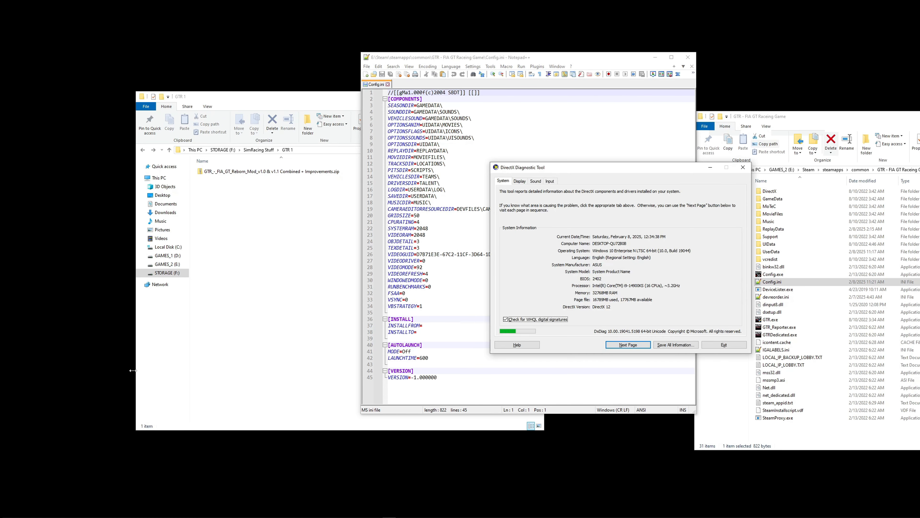
click(680, 347)
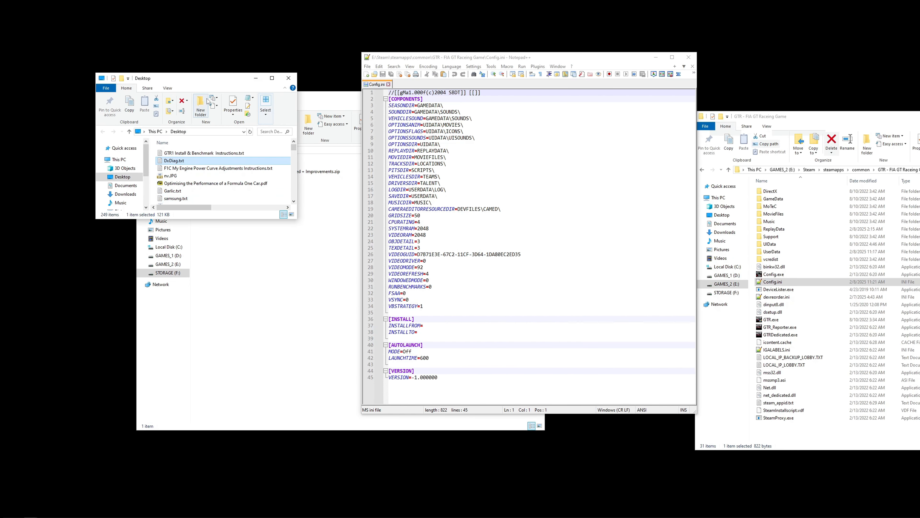
- Open DxDiag.txt from the desktop and search the report for "device ide"
double_click(178, 162)
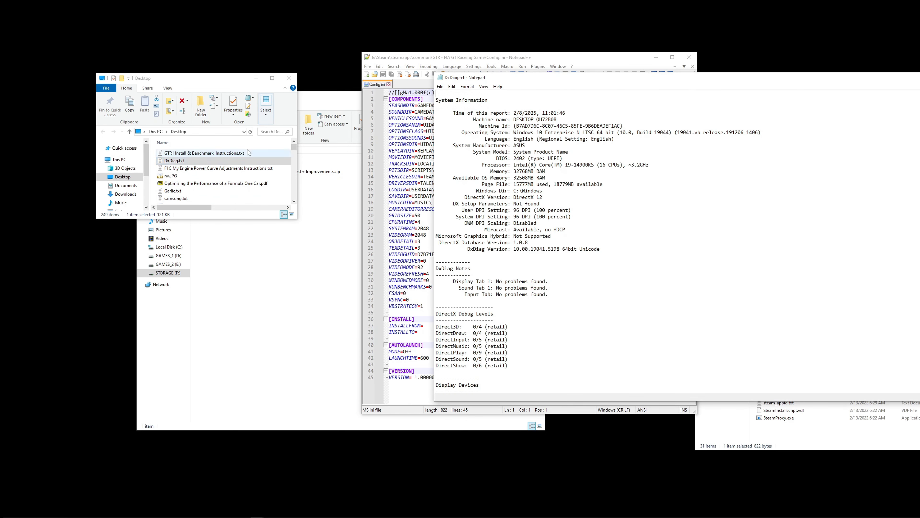
click(288, 78)
click(467, 86)
mouse_move(454, 88)
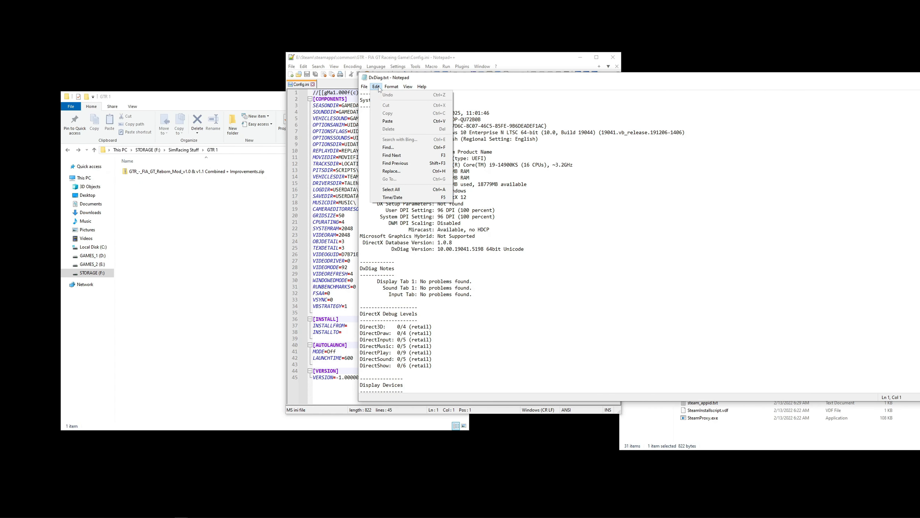
click(412, 147)
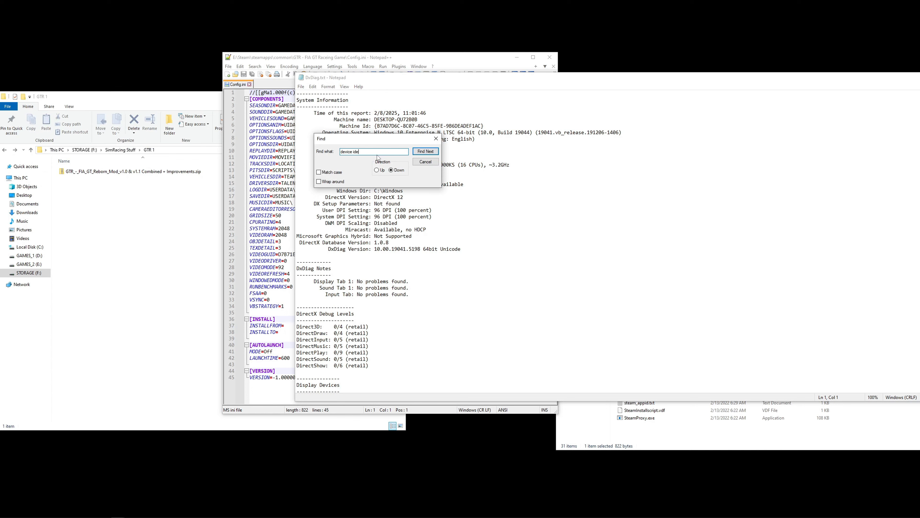
key(Return)
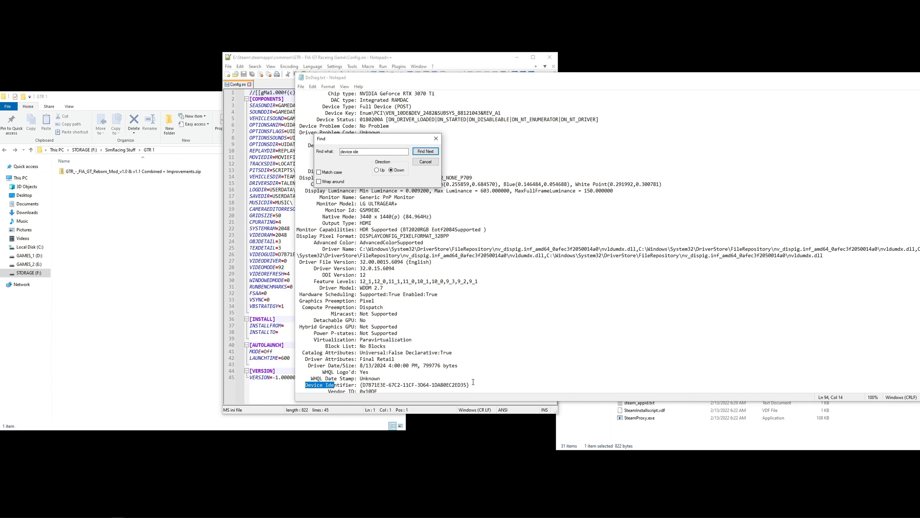
- Copy the Device Identifier value without its braces from the DxDiag.txt report
scroll(473, 382, down, 1)
drag(468, 366, 363, 365)
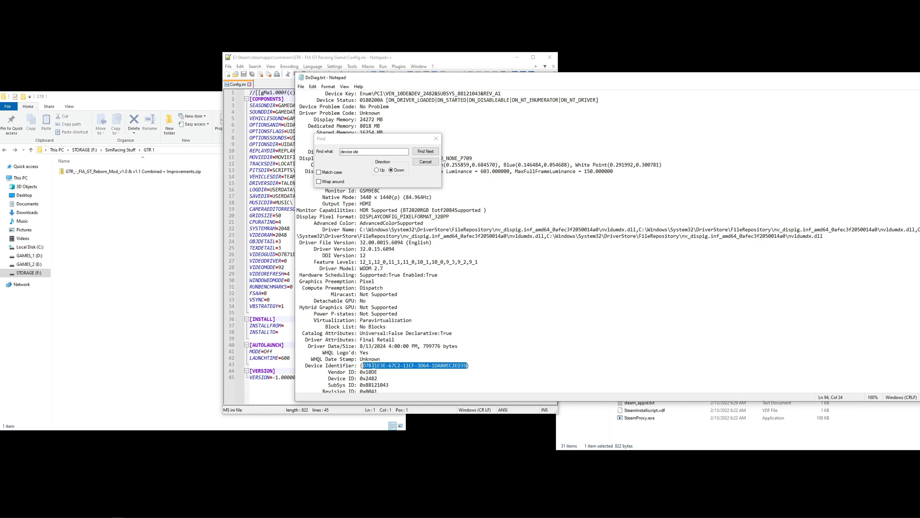
right_click(413, 366)
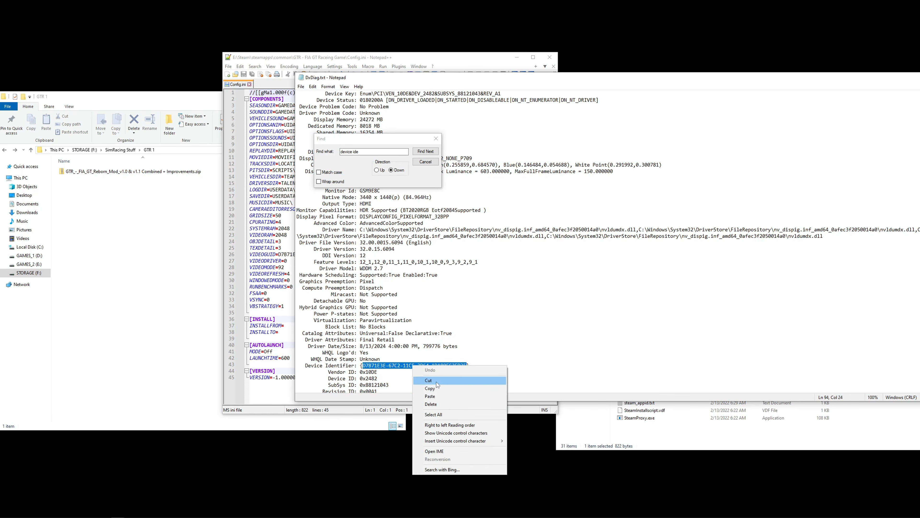
click(428, 389)
- Examine the VIDEOGUID value in Config.ini against the Device Identifier, and close the DxDiag.txt report
click(272, 261)
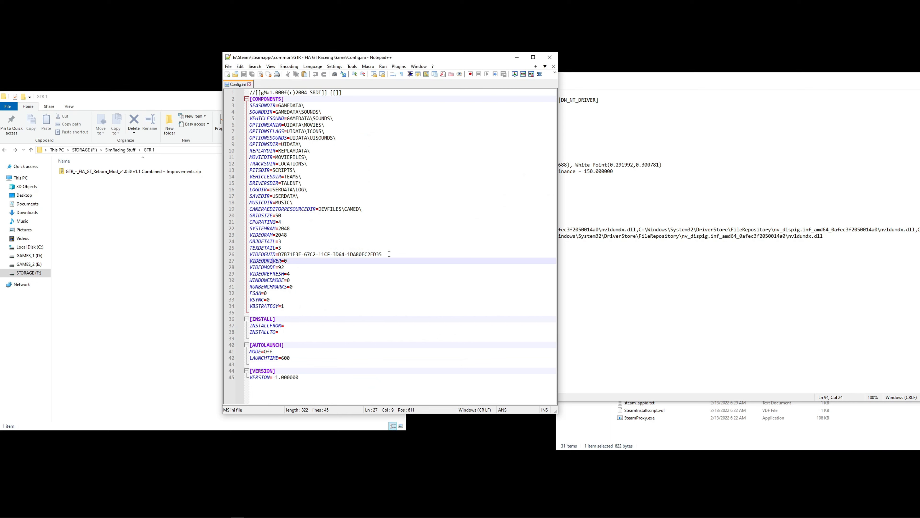
drag(388, 254, 278, 254)
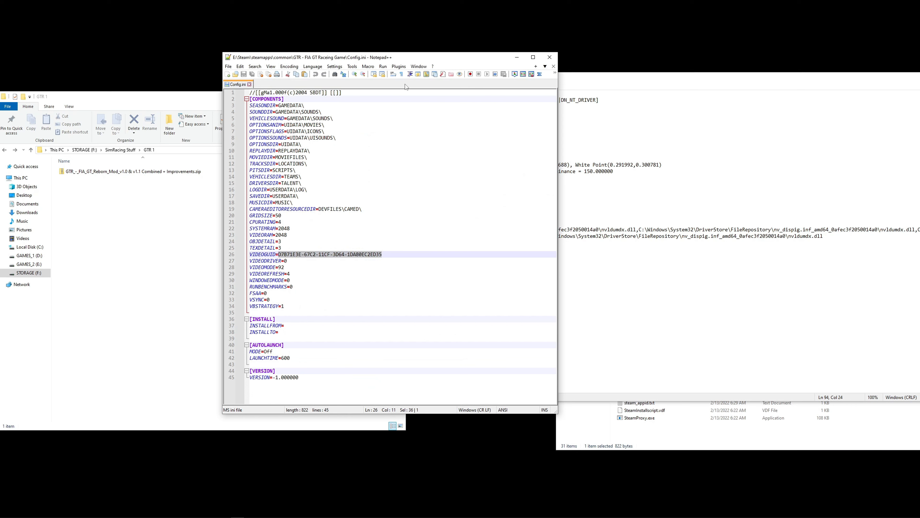
click(385, 226)
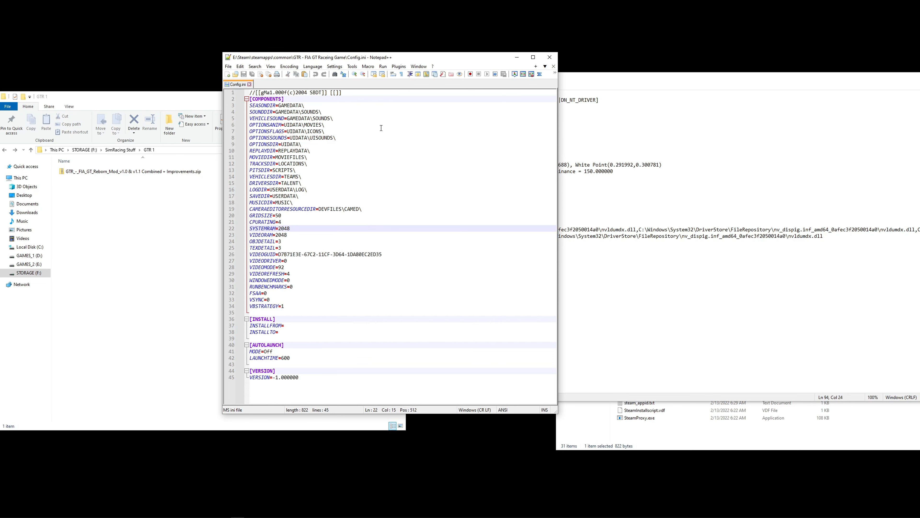
click(649, 82)
click(436, 138)
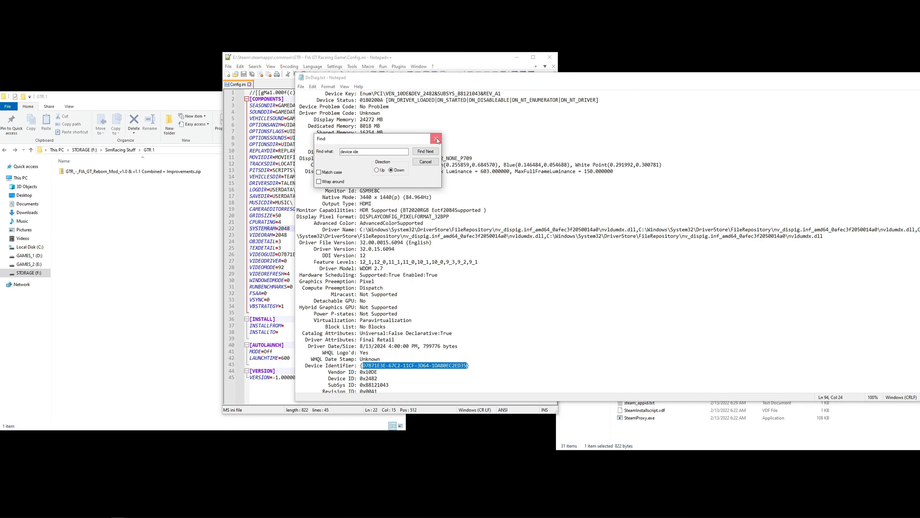
key(alt+F4)
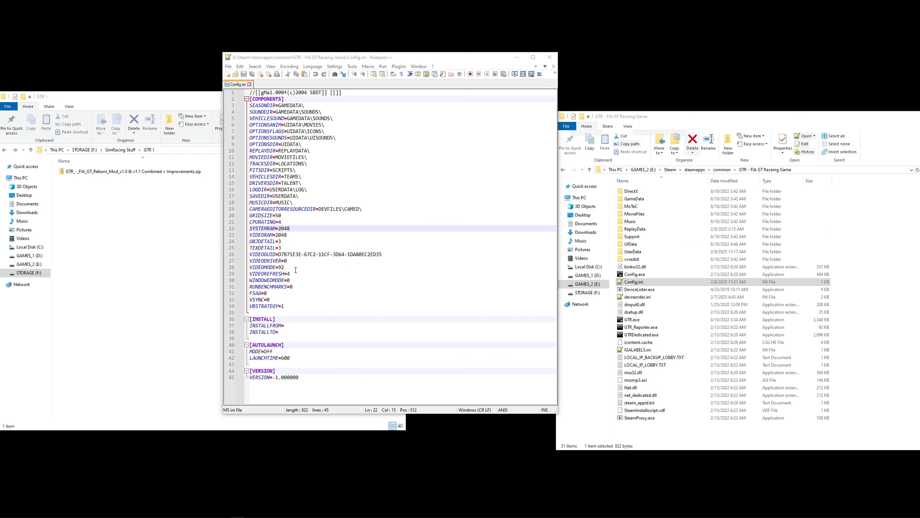
- Highlight the VIDEOMODE line in Config.ini and open the list of all valid adapter modes for Display 1 in Windows Settings
drag(285, 268, 253, 270)
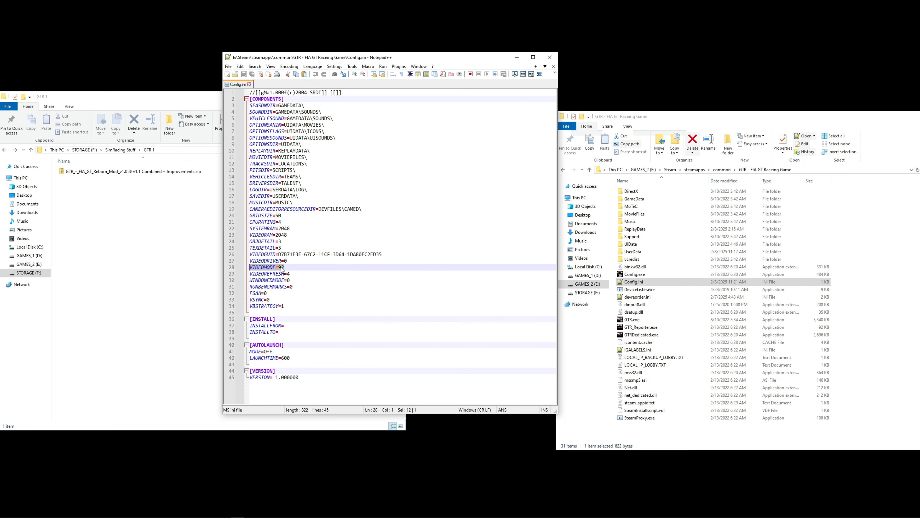
right_click(608, 71)
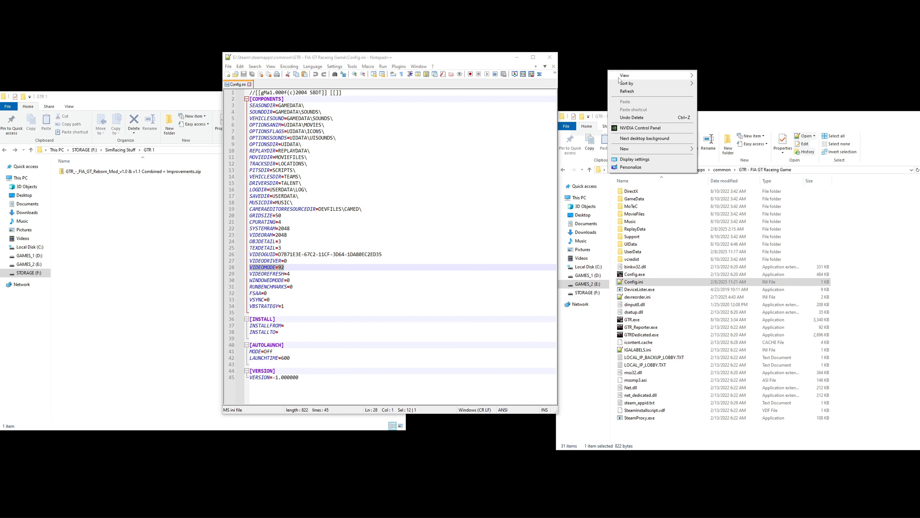
click(668, 159)
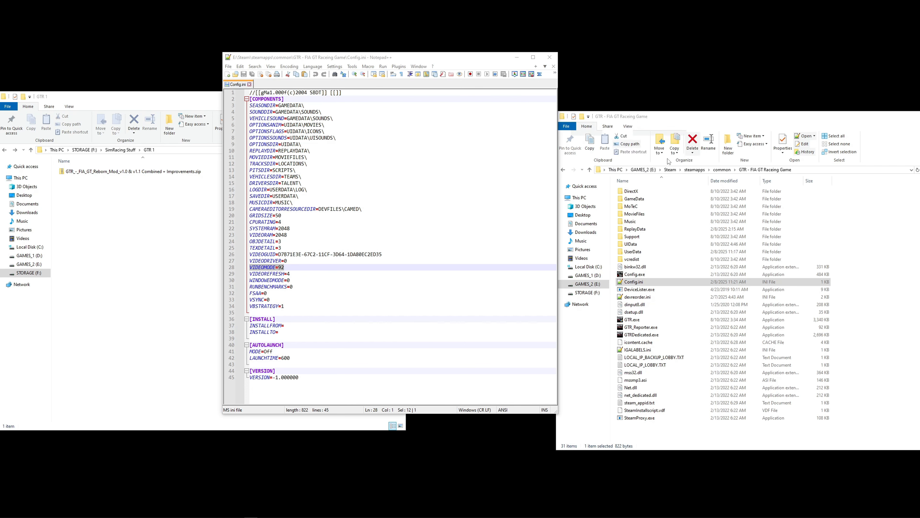
scroll(693, 246, down, 3)
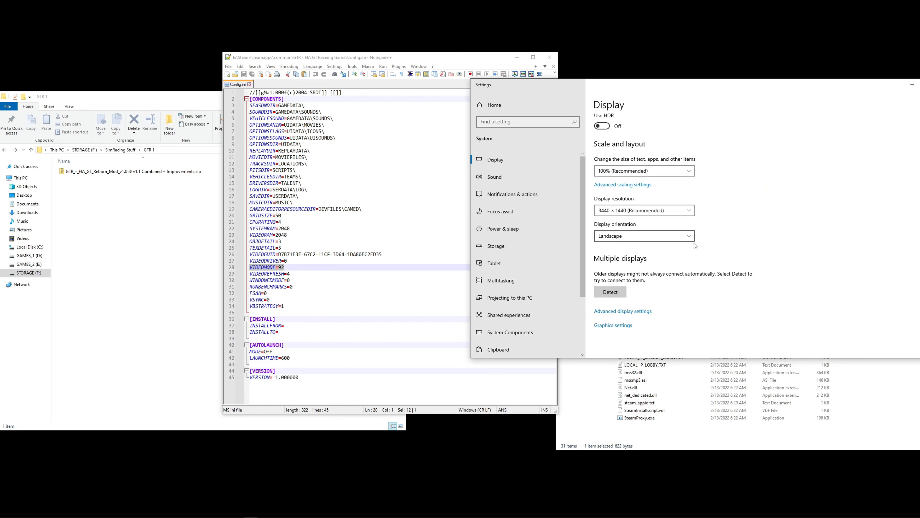
click(640, 313)
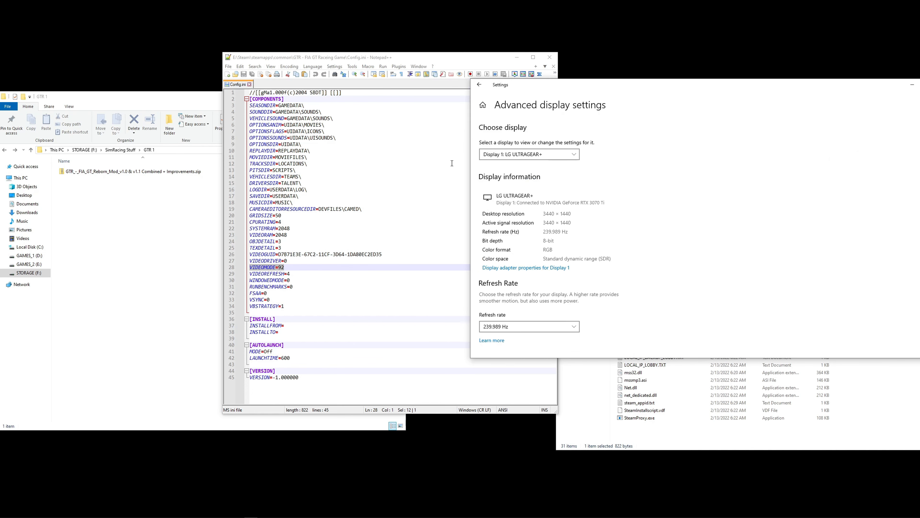
click(549, 152)
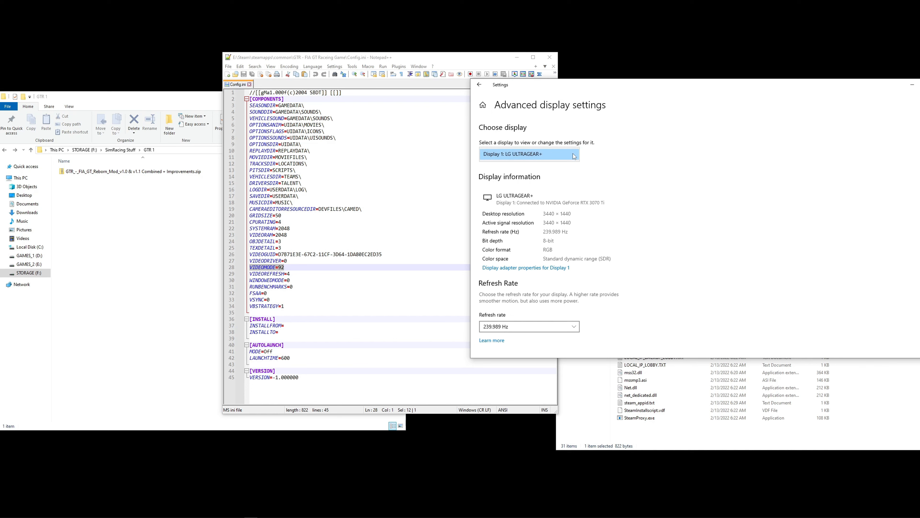
click(550, 153)
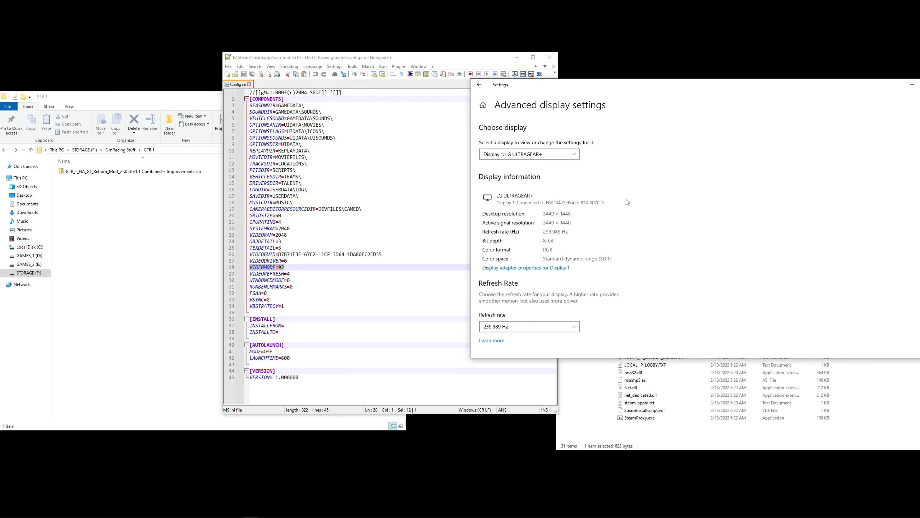
click(546, 269)
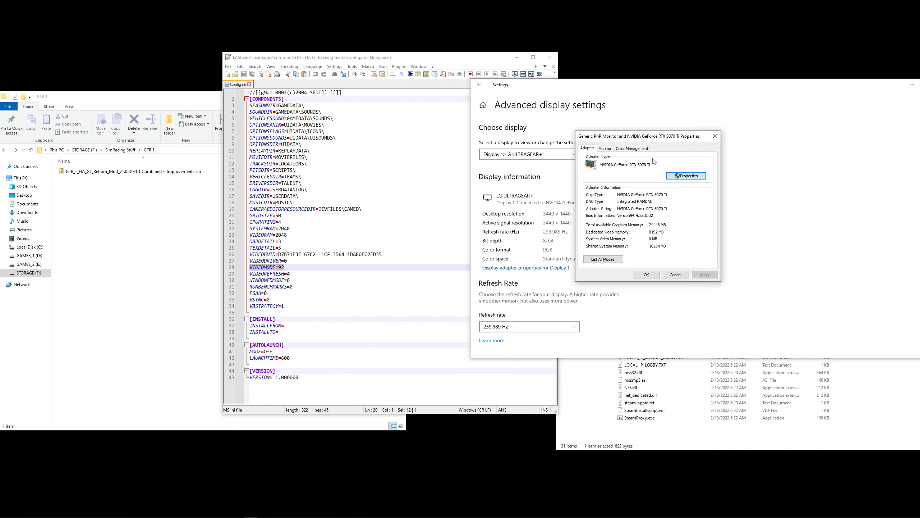
click(608, 259)
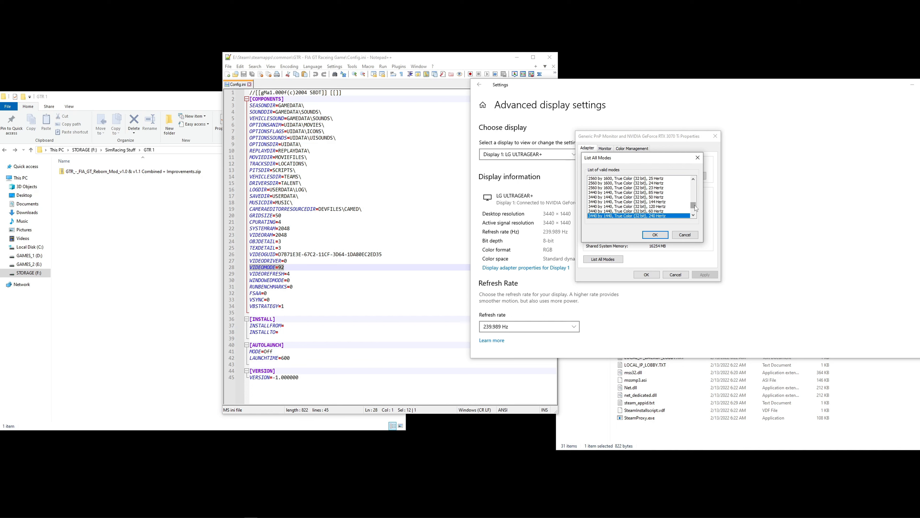
- Look back through the valid modes from the 3440 by 1440 entries and select a 2560 by 1440 mode
click(693, 179)
click(693, 179)
click(693, 179)
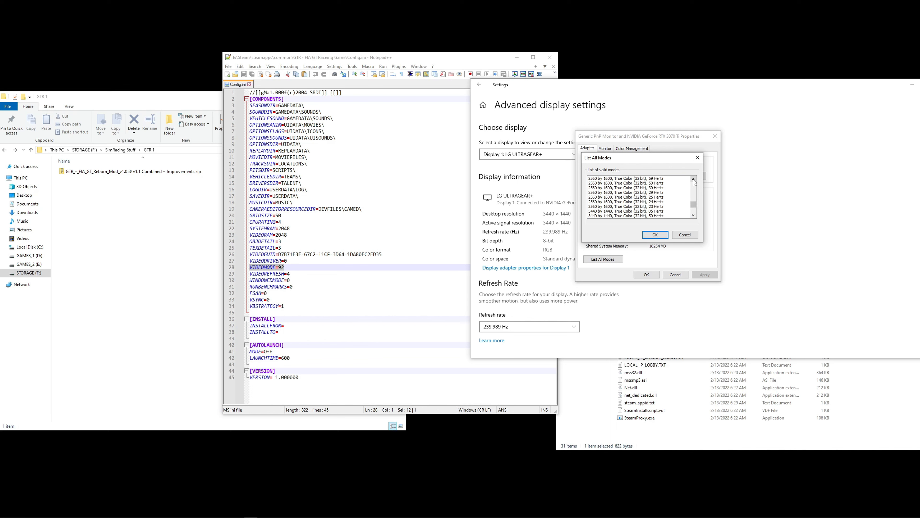
click(693, 179)
click(693, 179)
click(693, 179)
click(693, 179)
click(693, 179)
click(693, 179)
click(652, 197)
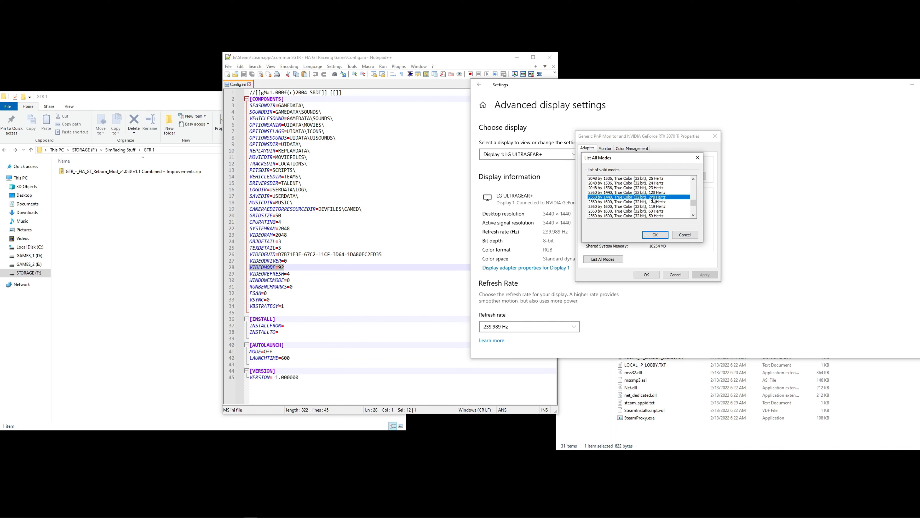
- Count through the valid modes from the first 640 by 480 entry to 1176 by 664, 50 Hertz, and cancel both adapter dialogs
drag(692, 205, 693, 182)
click(653, 179)
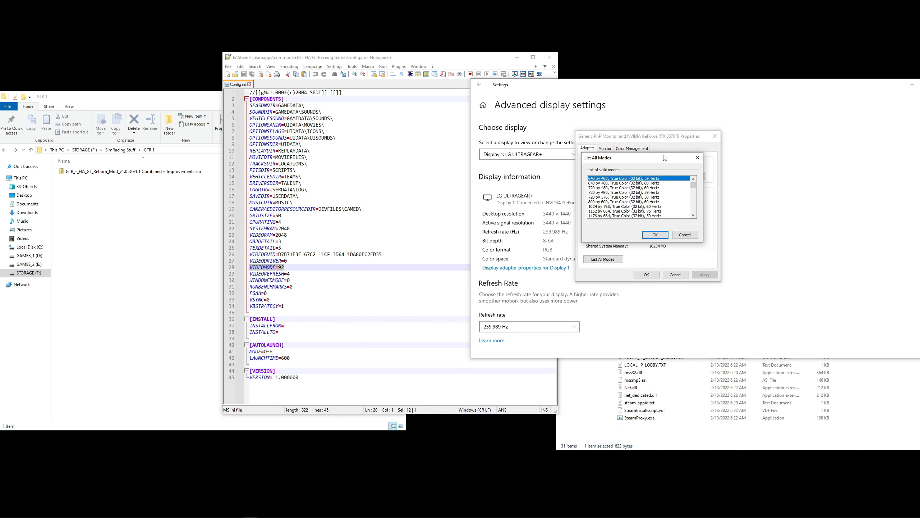
click(637, 187)
click(647, 178)
key(Down)
key(Down)
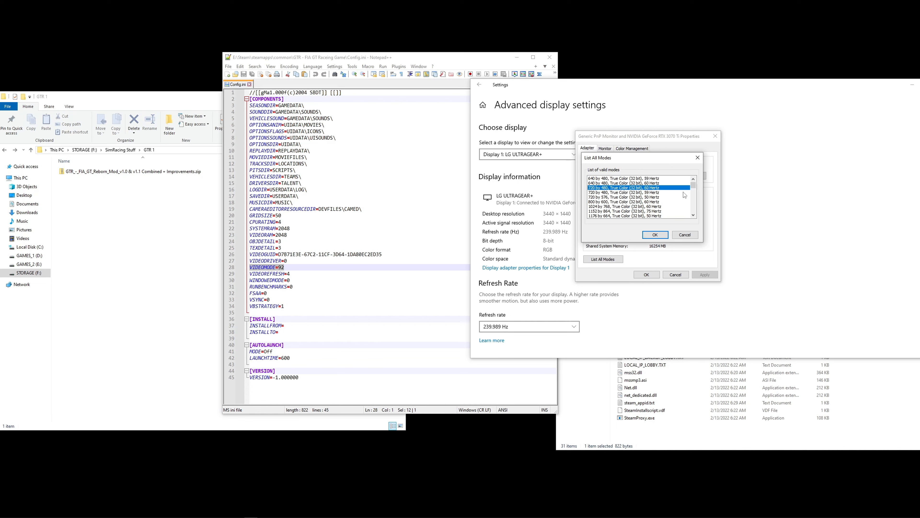
key(Down)
key(Down)
key(Down)
key(Down)
key(Down)
key(Down)
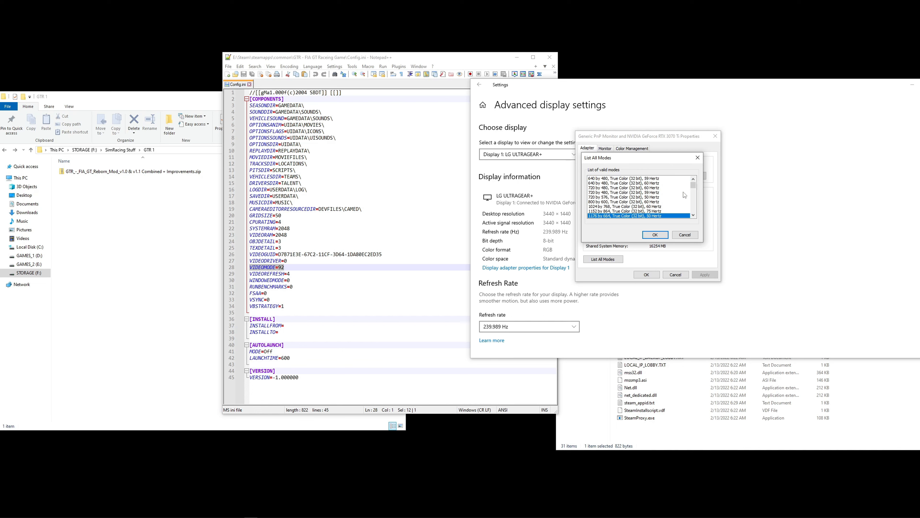
click(684, 235)
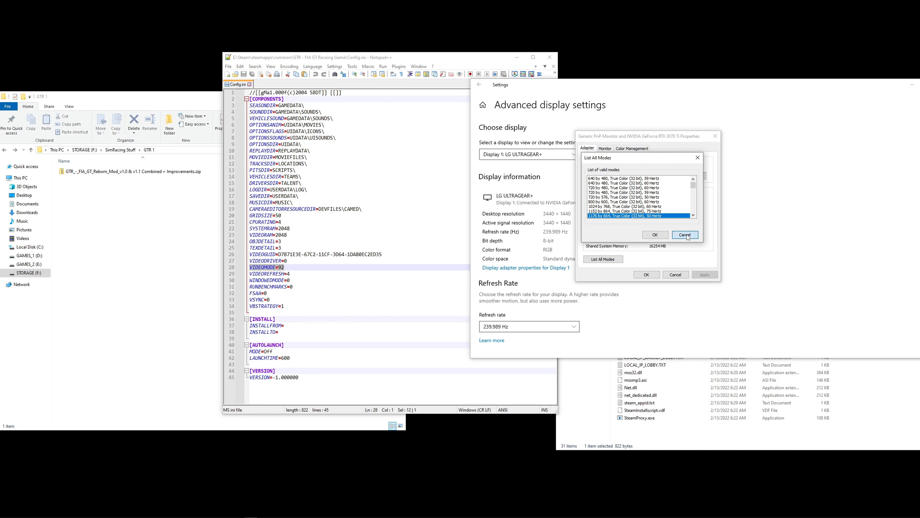
click(675, 274)
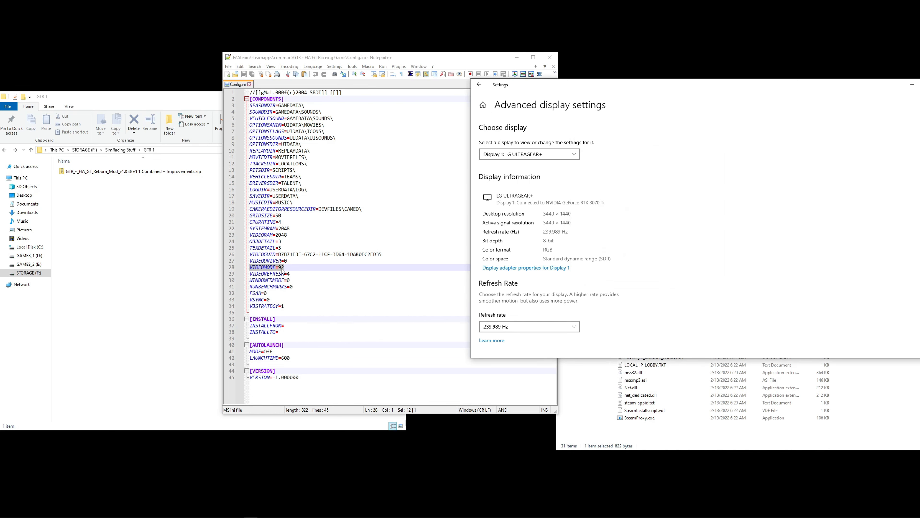
- Review the CPURATING, SYSTEMRAM, VIDEORAM, OBJDETAIL and TEXDETAIL lines in Config.ini
click(304, 264)
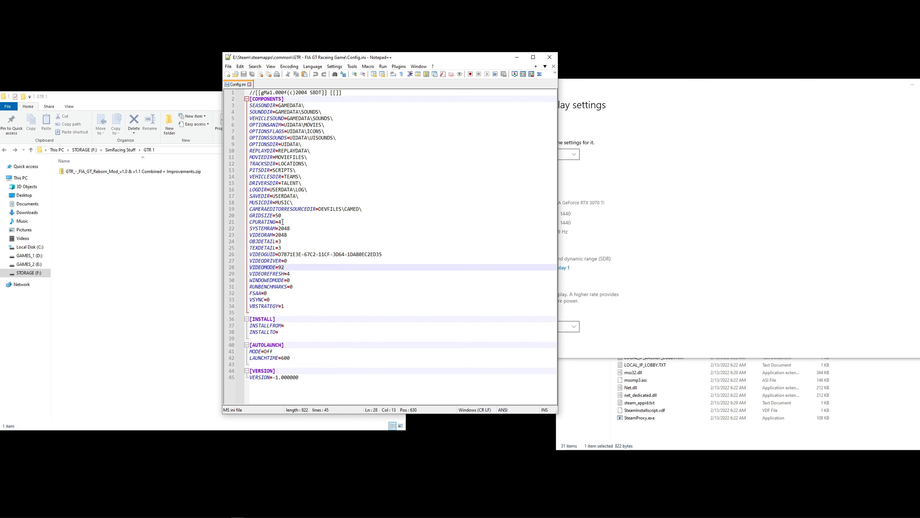
click(283, 222)
click(289, 235)
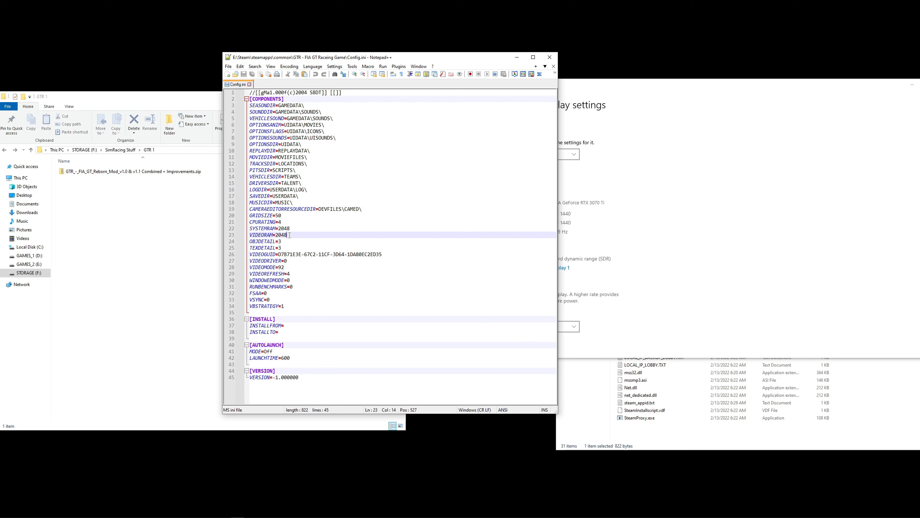
drag(289, 235, 249, 241)
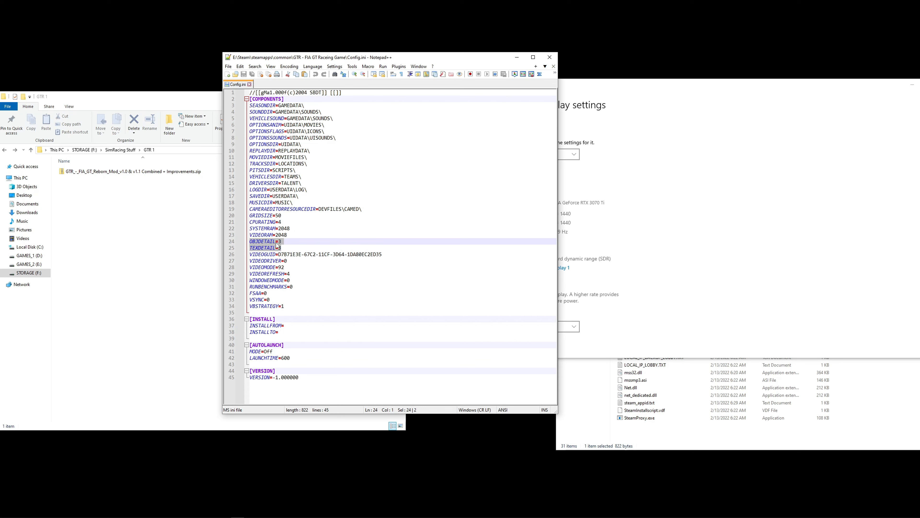
- Review the WINDOWEDMODE, RUNBENCHMARKS, FSAA and VBSTRATEGY lines in Config.ini
drag(296, 281, 244, 295)
click(292, 281)
click(300, 287)
click(272, 293)
click(288, 281)
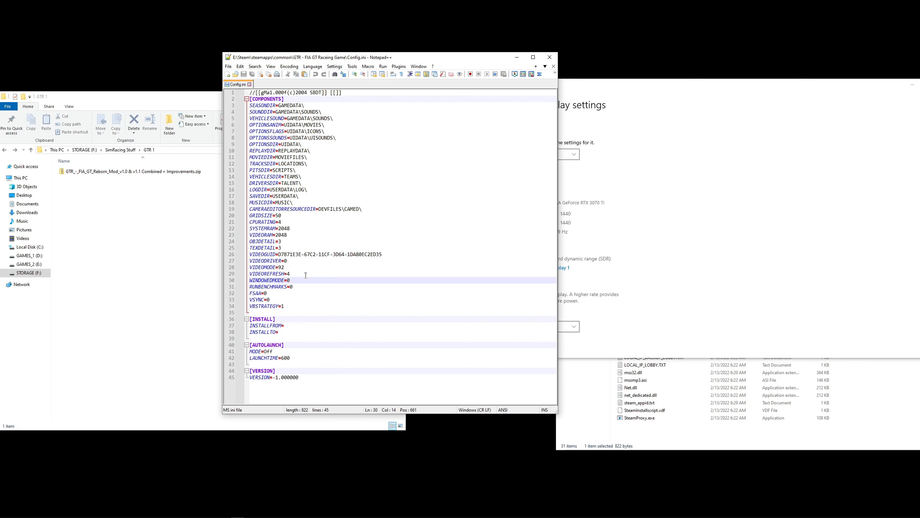
click(291, 307)
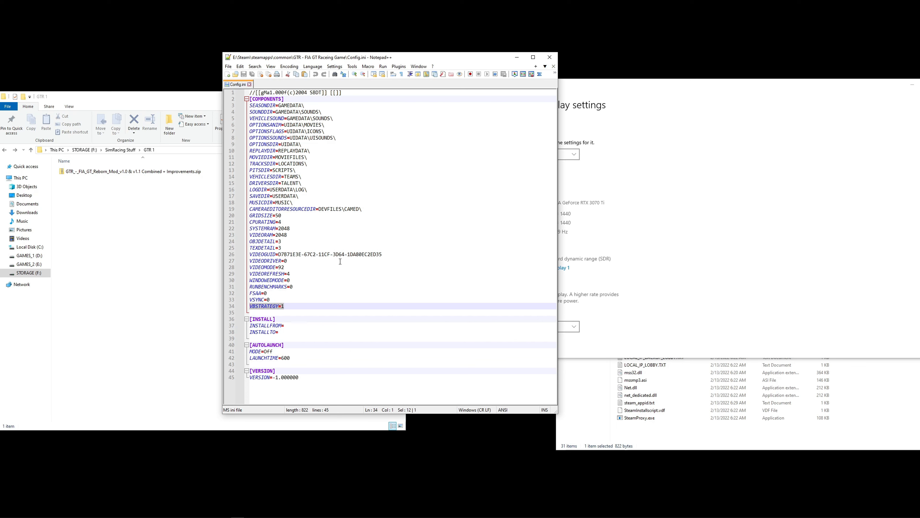
- Check the VIDEOREFRESH, VIDEOGUID and GRIDSIZE lines once more and close Config.ini
click(320, 276)
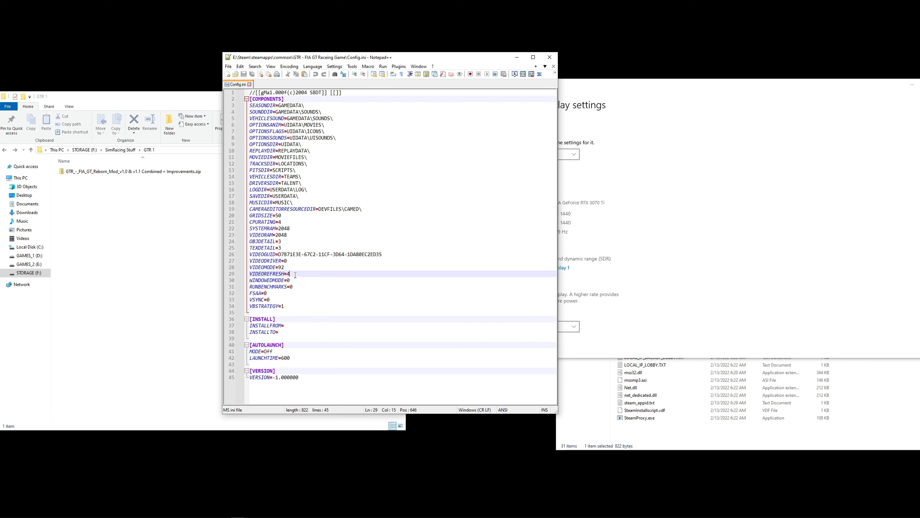
drag(300, 273, 249, 274)
click(299, 254)
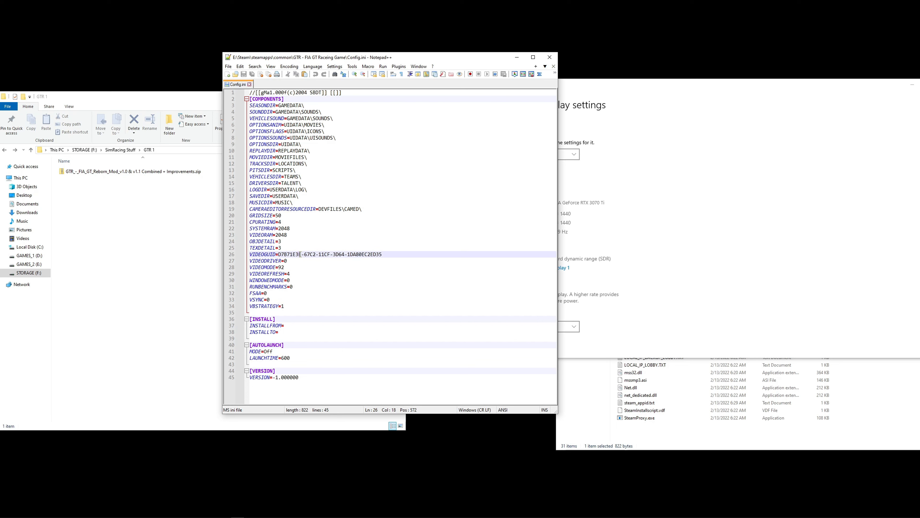
drag(286, 215, 250, 208)
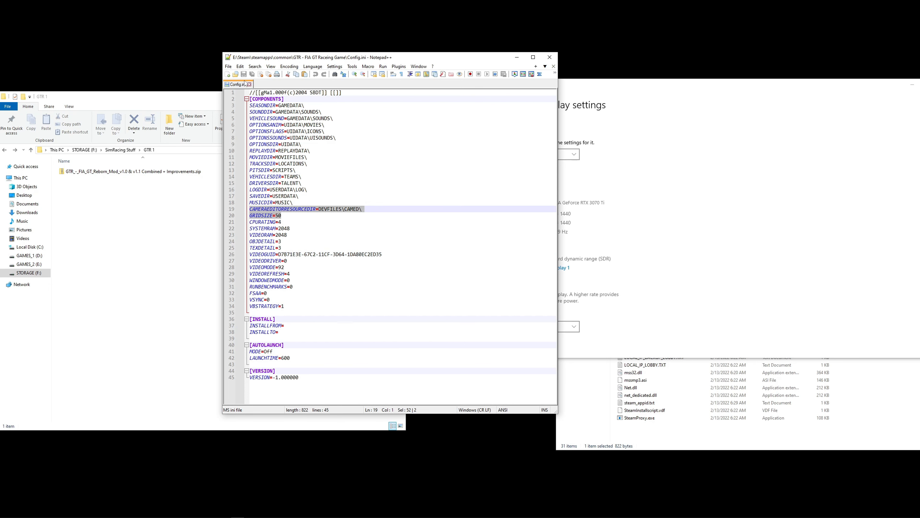
click(549, 57)
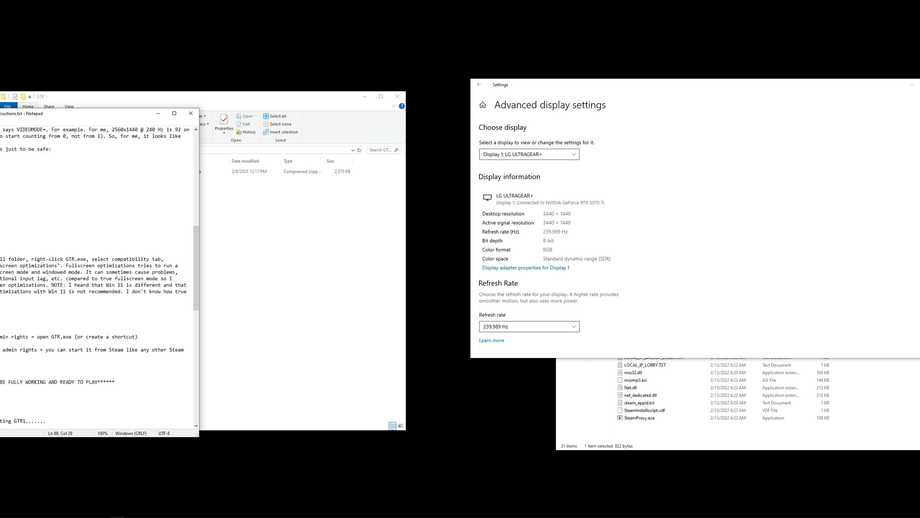
- Minimize the display settings and check the shortcut option for GTR.exe in the game folder
click(912, 84)
drag(817, 114, 795, 66)
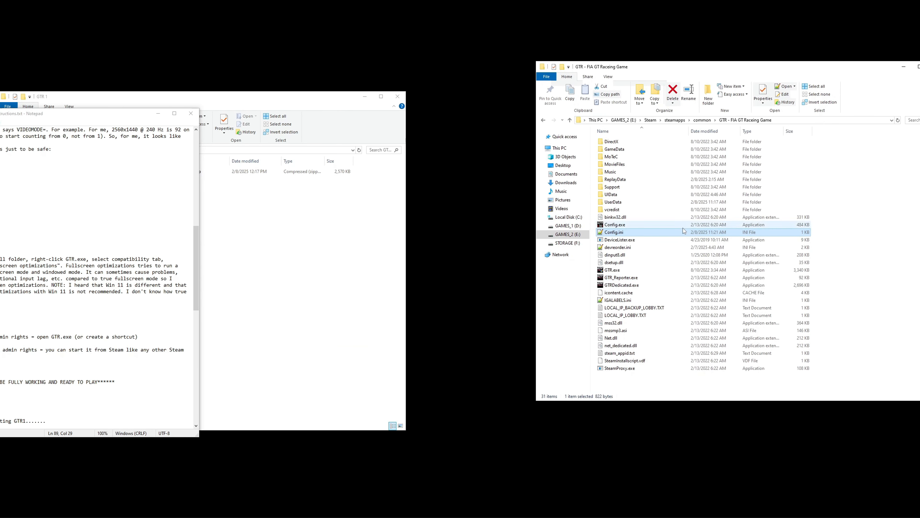
right_click(628, 260)
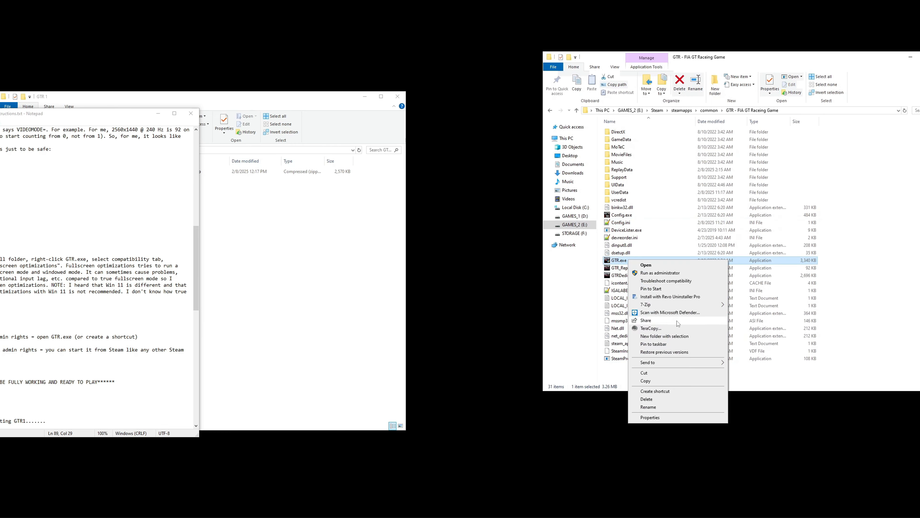
click(655, 391)
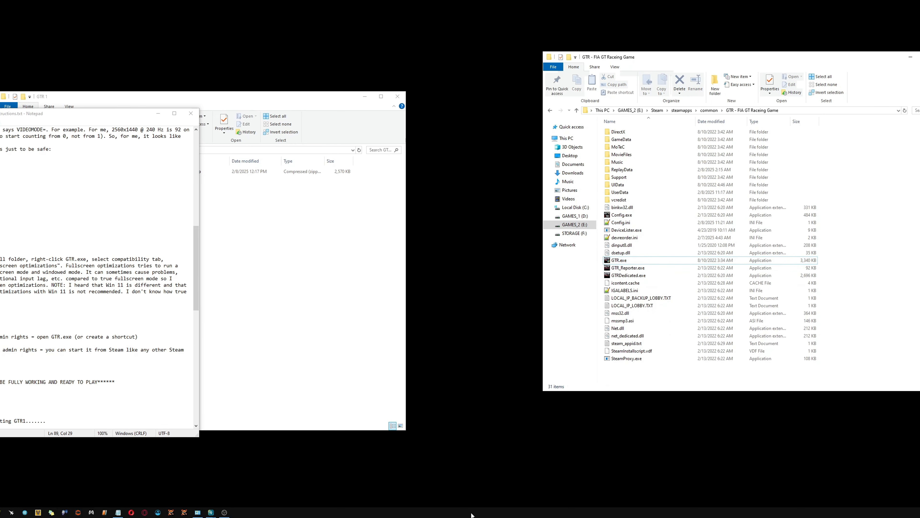
click(637, 260)
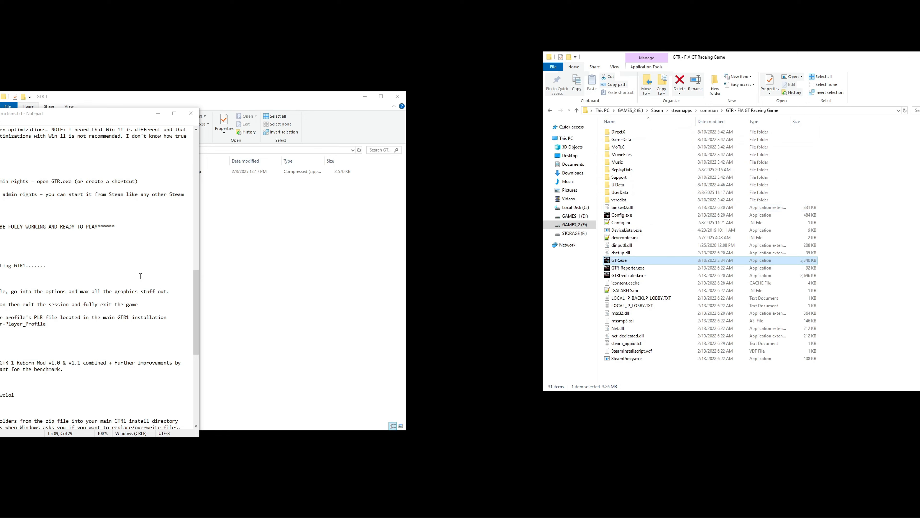
- Read the instructions' section after starting GTR1 and highlight the download link for the GTR 1 Reborn Mod
scroll(98, 275, down, 4)
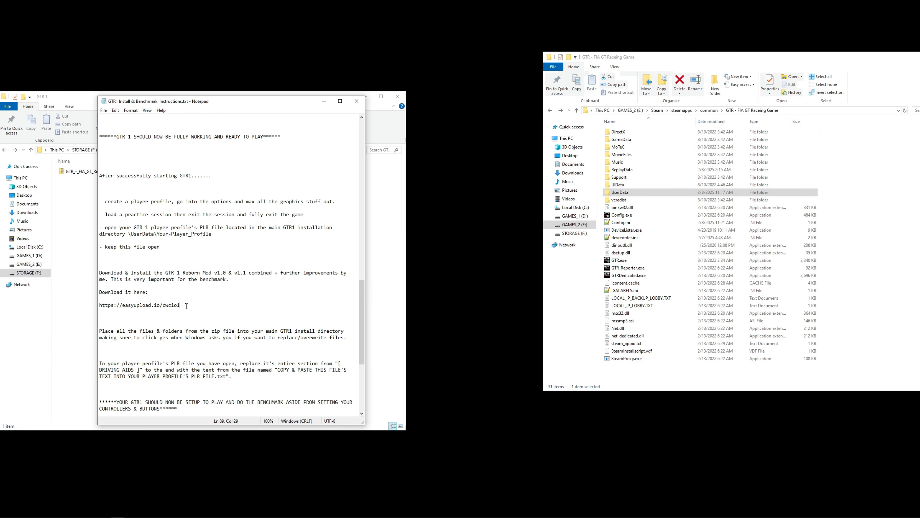
drag(180, 305, 91, 308)
click(209, 309)
drag(286, 100, 287, 134)
- Open the GTR Reborn Mod v1.0 & v1.1 zip from the GTR 1 folder and go into its inner mod folder
click(247, 98)
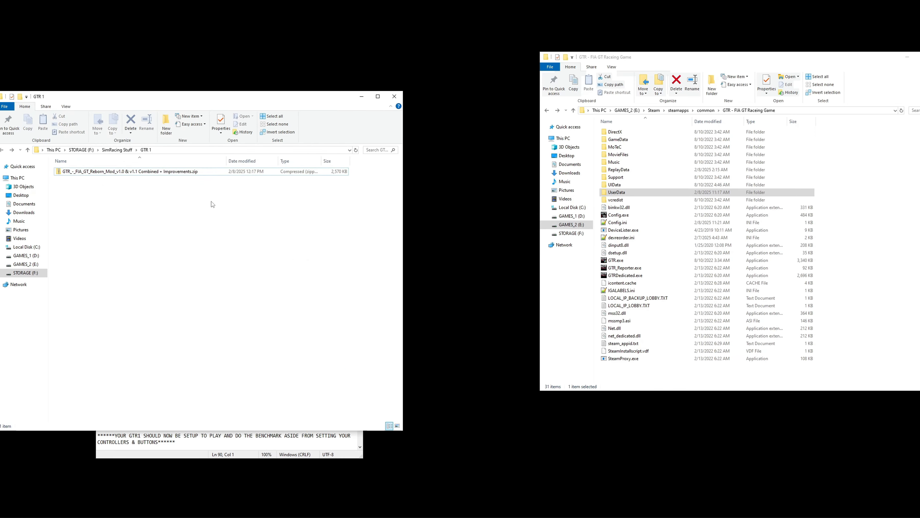
double_click(163, 171)
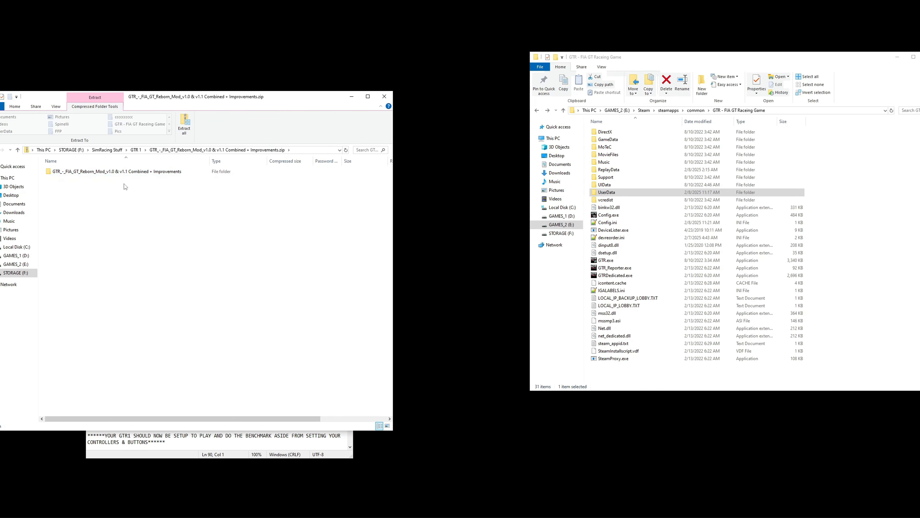
double_click(123, 171)
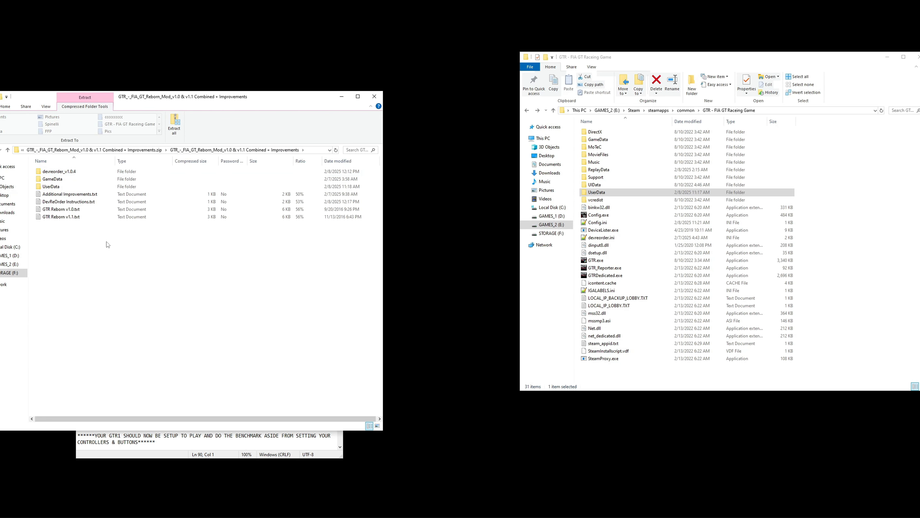
drag(107, 244, 136, 222)
click(215, 245)
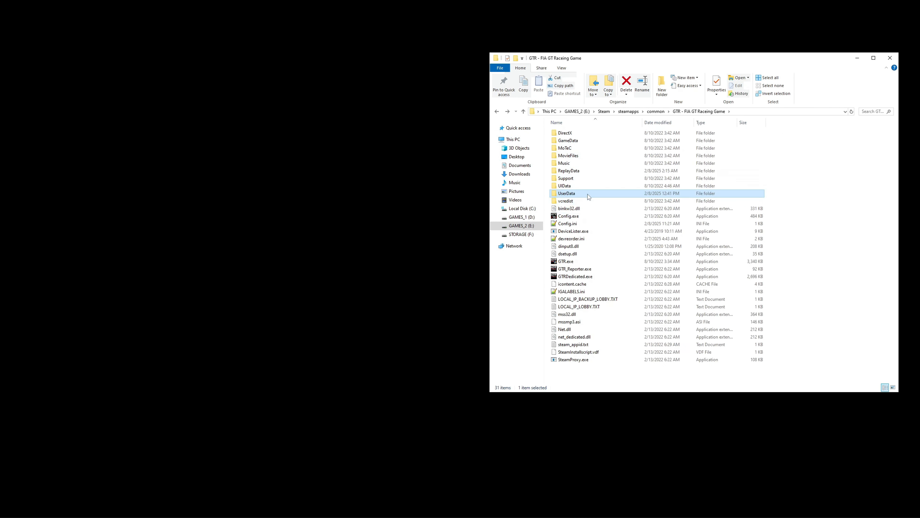
- Open the player profile's PLR file from the game's UserData folder in Notepad and place its window beside the folder
double_click(587, 194)
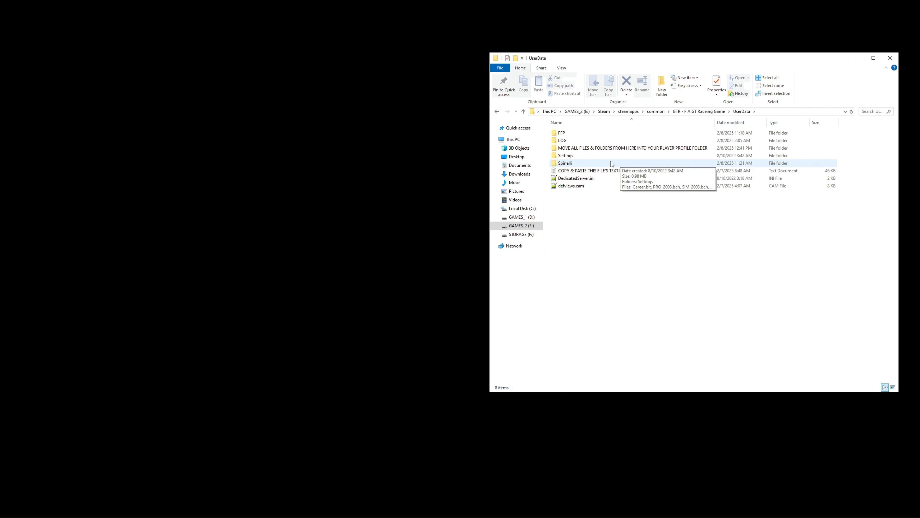
double_click(586, 164)
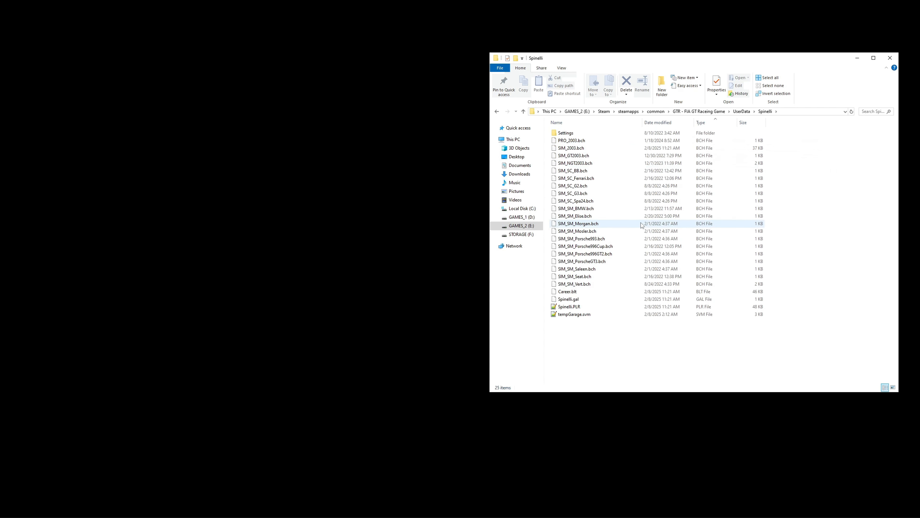
click(588, 308)
right_click(587, 308)
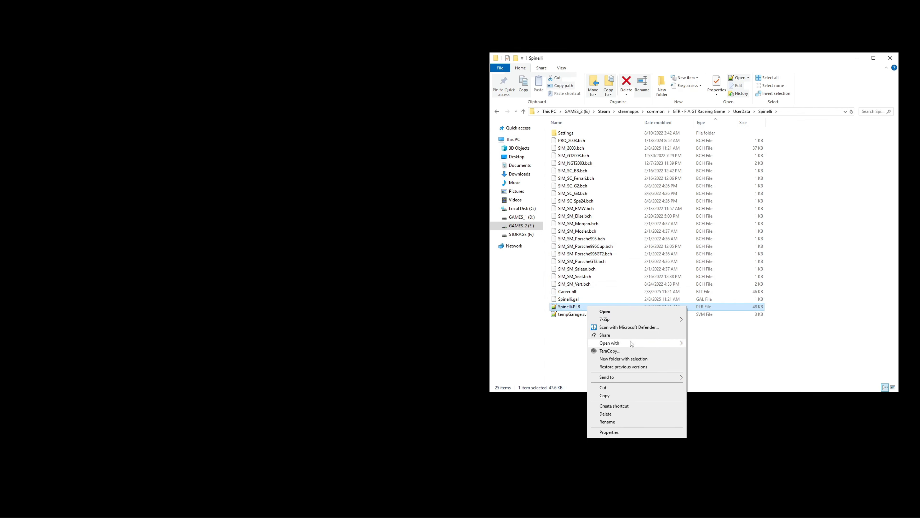
mouse_move(633, 343)
click(705, 343)
drag(606, 177, 292, 83)
- Open "COPY & PASTE THIS FILE'S TEXT INTO YOUR PLAYER PROFILE'S PLR FILE.txt" from UserData and copy its entire text
click(522, 111)
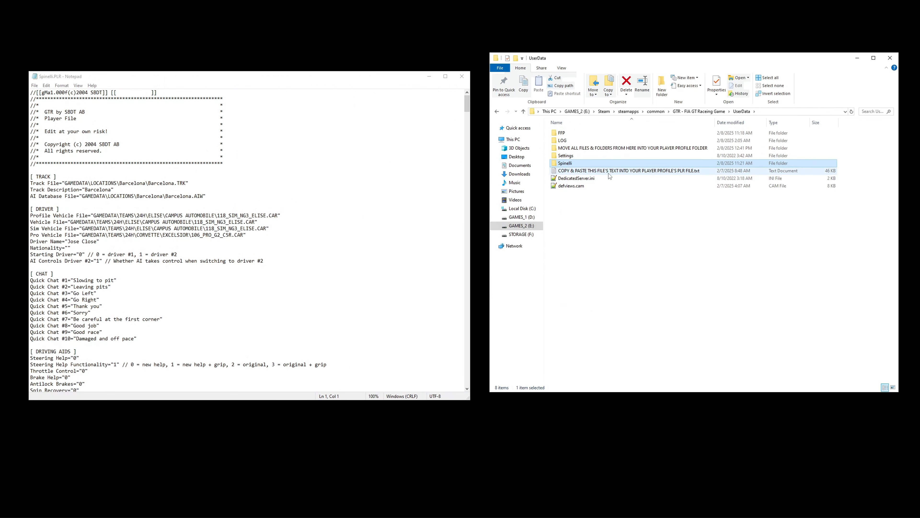
double_click(598, 172)
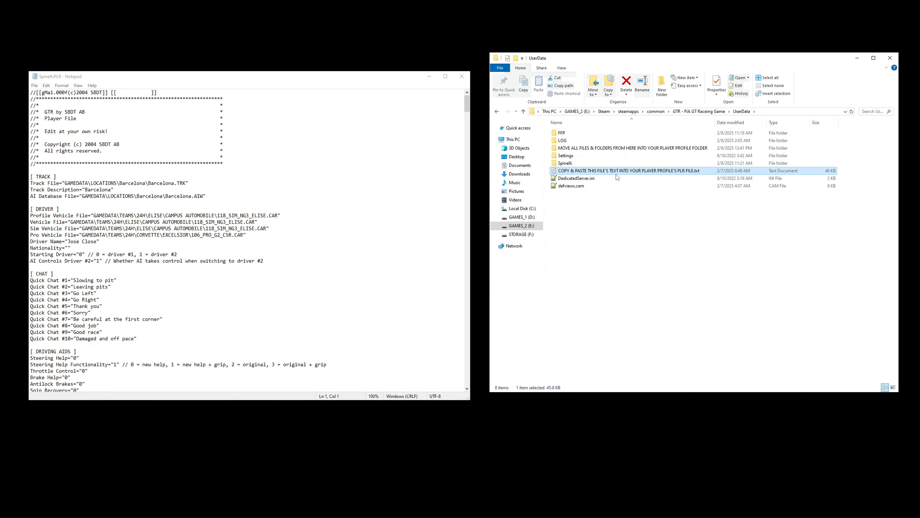
drag(596, 177, 775, 89)
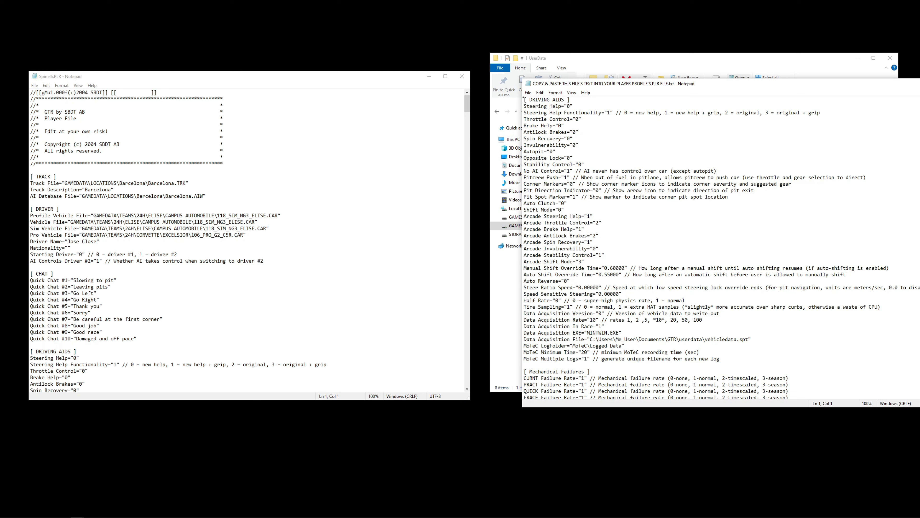
drag(524, 99, 728, 399)
right_click(707, 263)
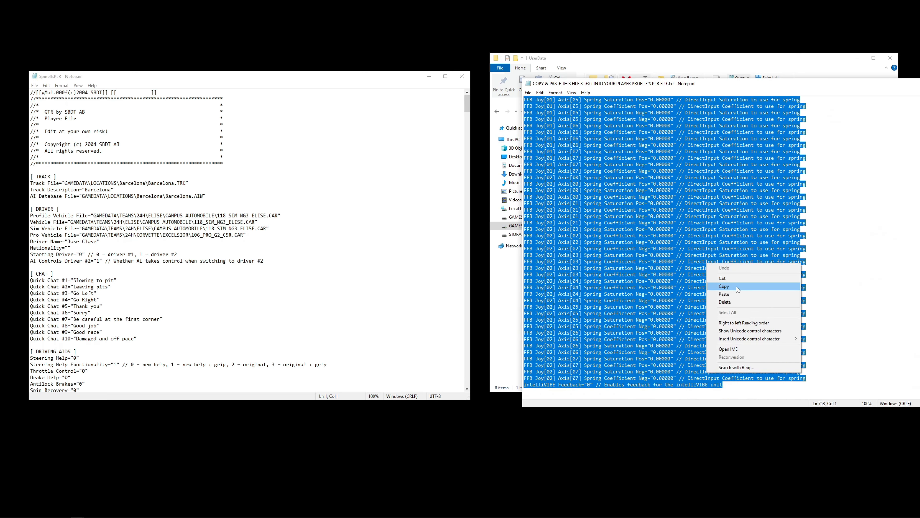
click(731, 285)
- Examine where the [ DRIVING AIDS ] section starts in the PLR file and the sections above it, and close the file
click(86, 249)
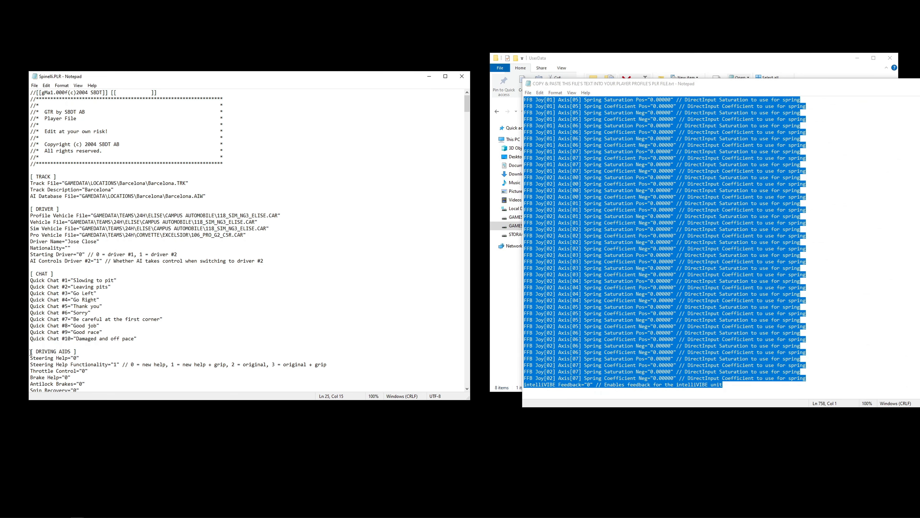
drag(31, 352, 80, 352)
click(71, 313)
drag(145, 336, 29, 131)
click(84, 247)
drag(31, 352, 202, 422)
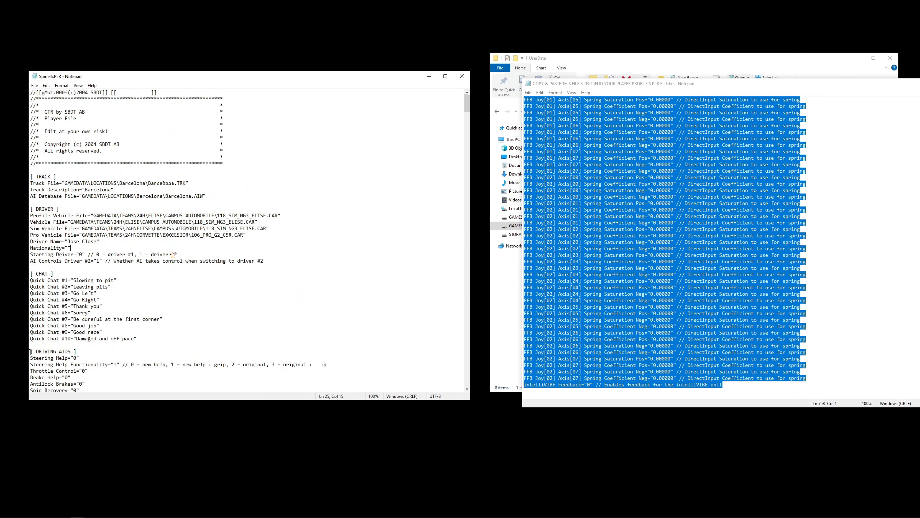
right_click(172, 253)
click(461, 77)
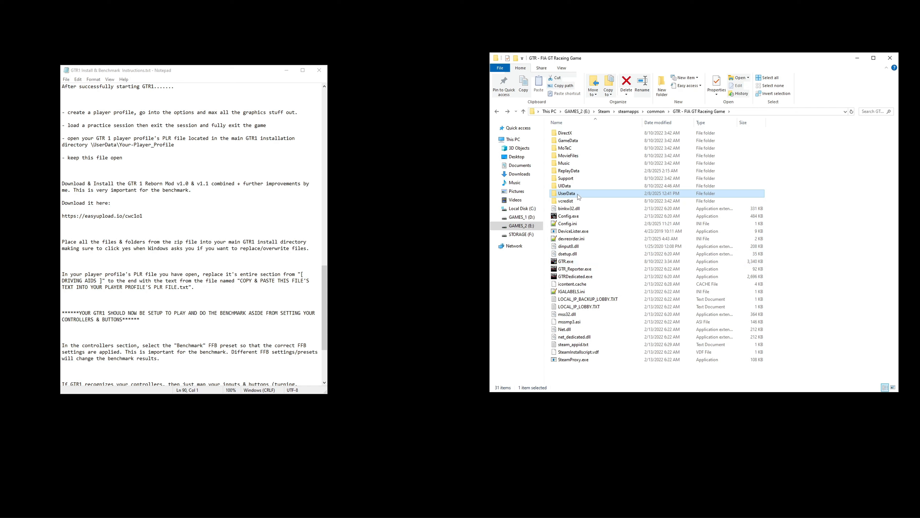
- Copy the Settings folder from "MOVE ALL FILES & FOLDERS FROM HERE INTO YOUR PLAYER PROFILE FOLDER" in UserData
double_click(567, 194)
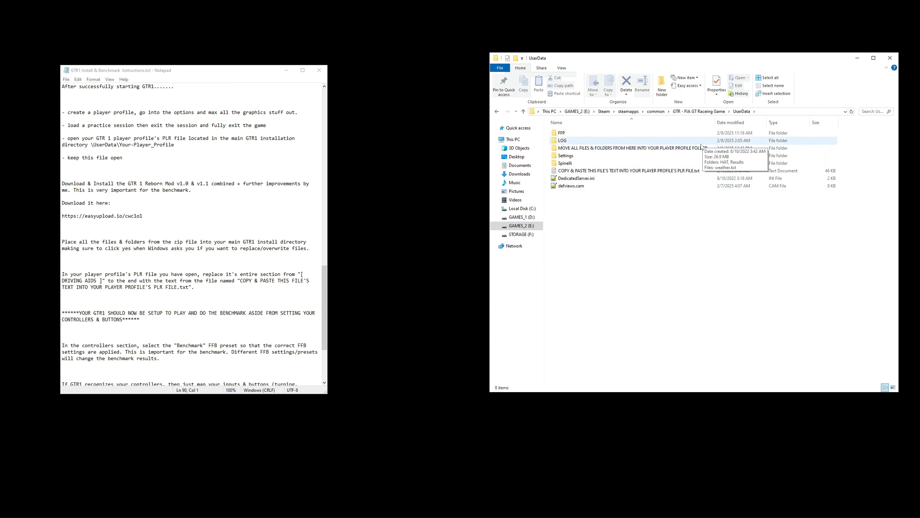
double_click(688, 149)
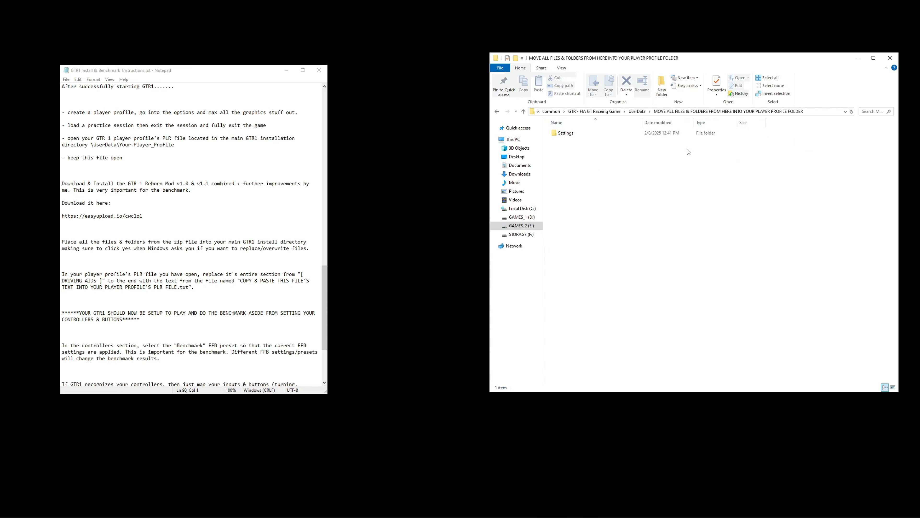
right_click(575, 133)
click(597, 248)
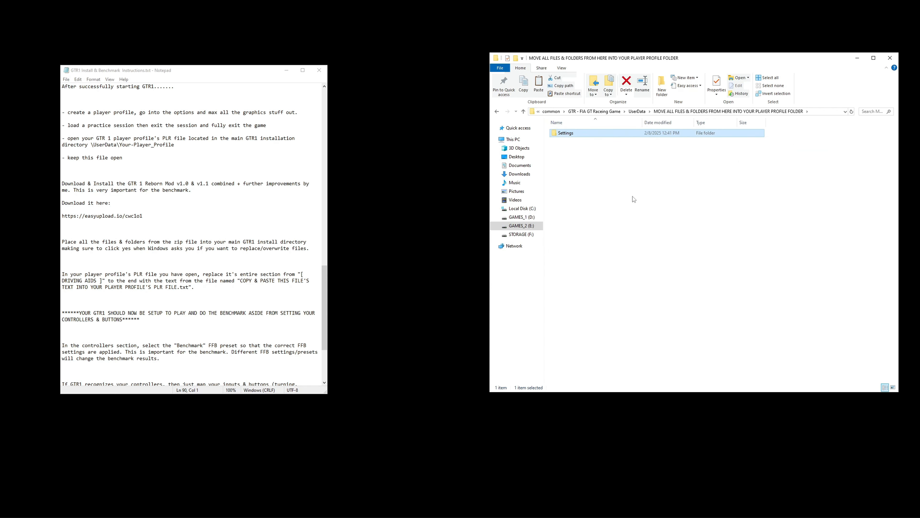
- Try to paste the copied Settings folder into the player profile's folder in UserData, cancelling the file replacement, and open the existing Settings folder
click(523, 111)
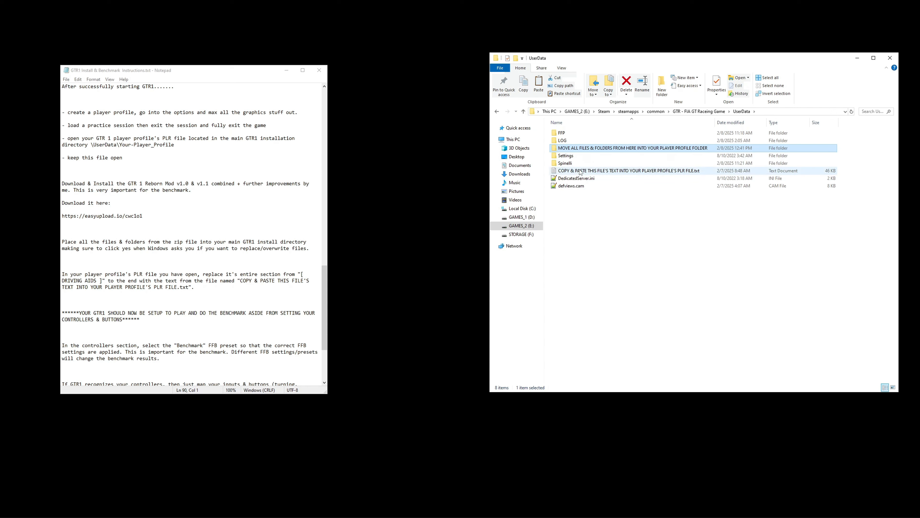
double_click(573, 163)
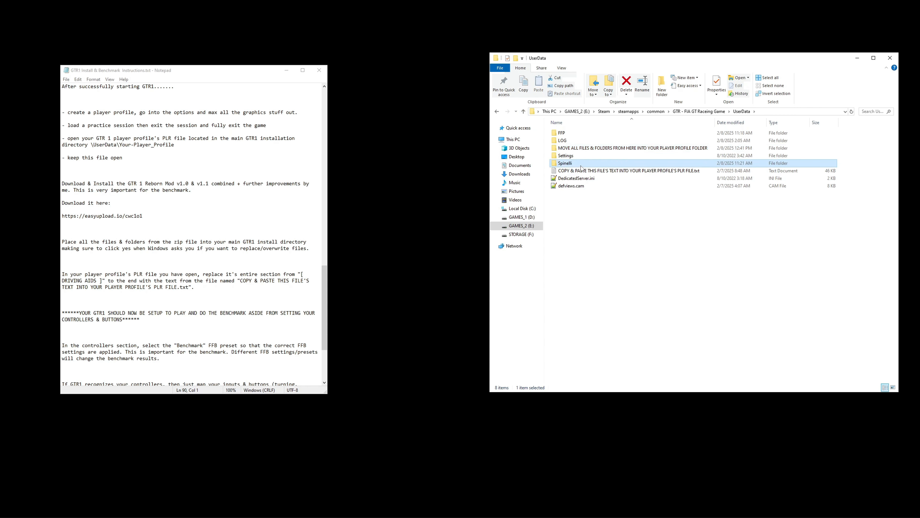
right_click(867, 159)
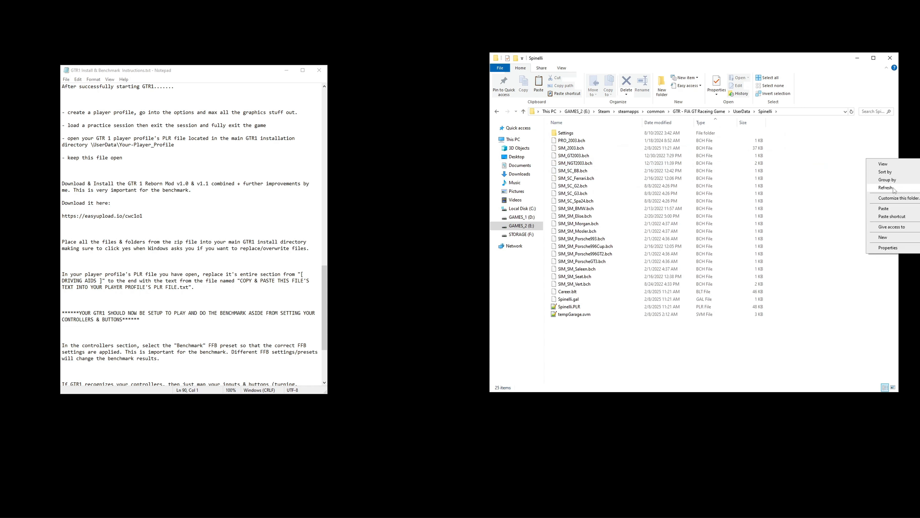
click(885, 208)
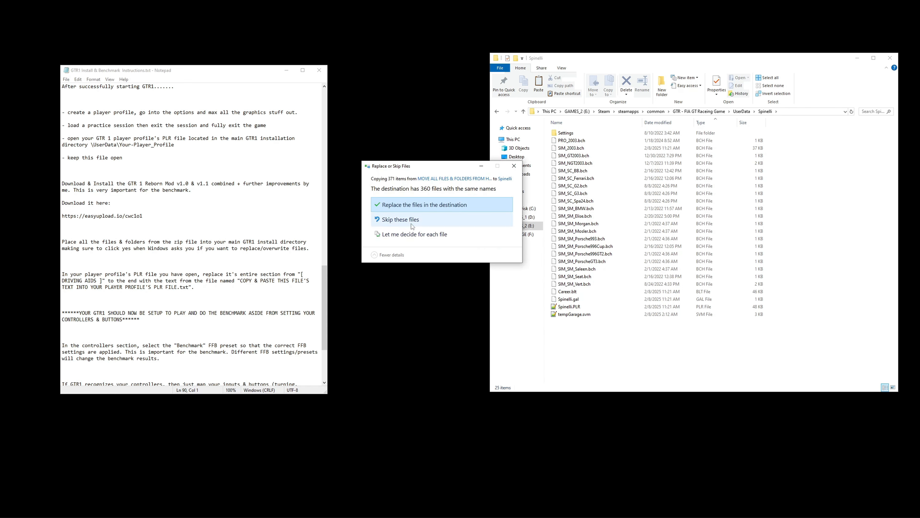
click(514, 166)
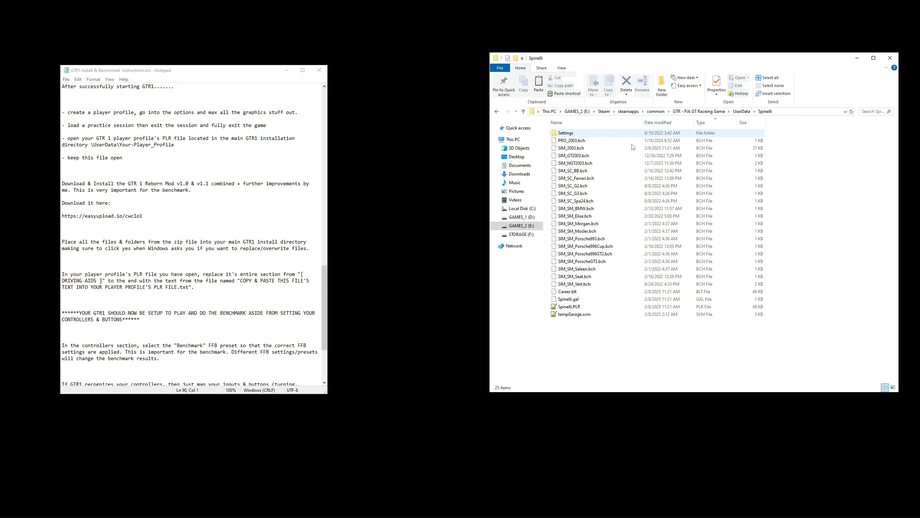
double_click(579, 134)
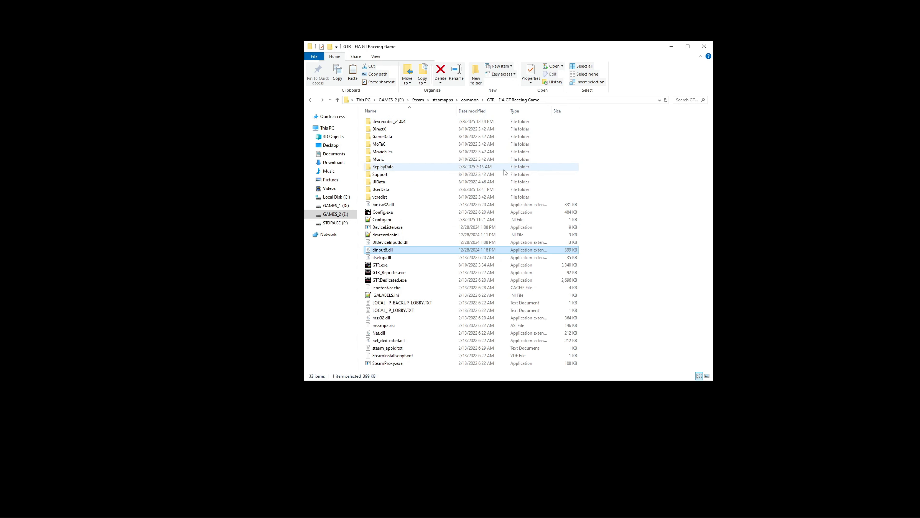
- Examine the contents of the devreorder_v1.0.4 folder and the dinput8.dll file in its x86 subfolder
click(622, 180)
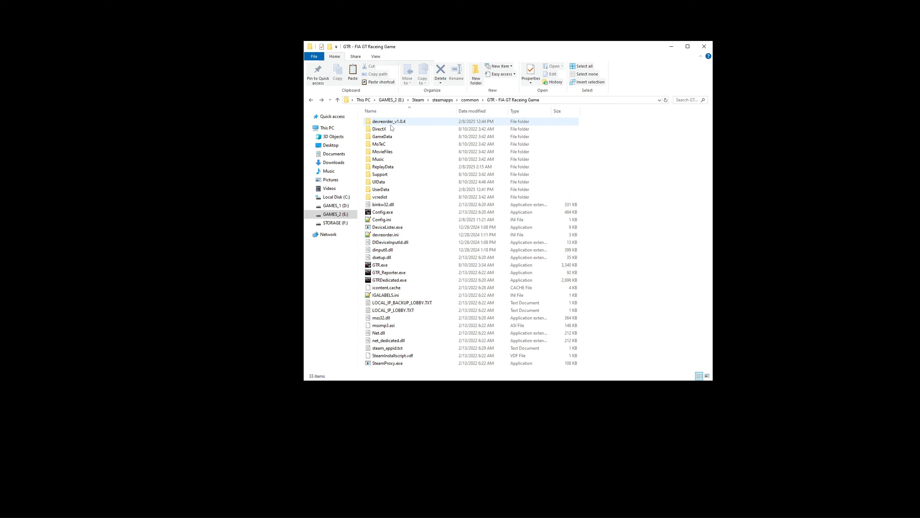
double_click(398, 123)
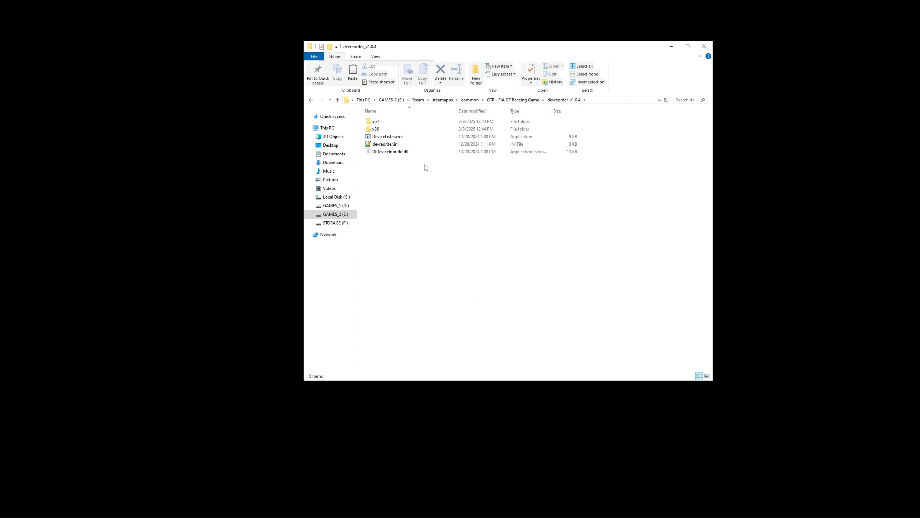
mouse_move(414, 163)
mouse_down()
mouse_move(403, 129)
mouse_move(408, 157)
mouse_up()
key(alt+Left)
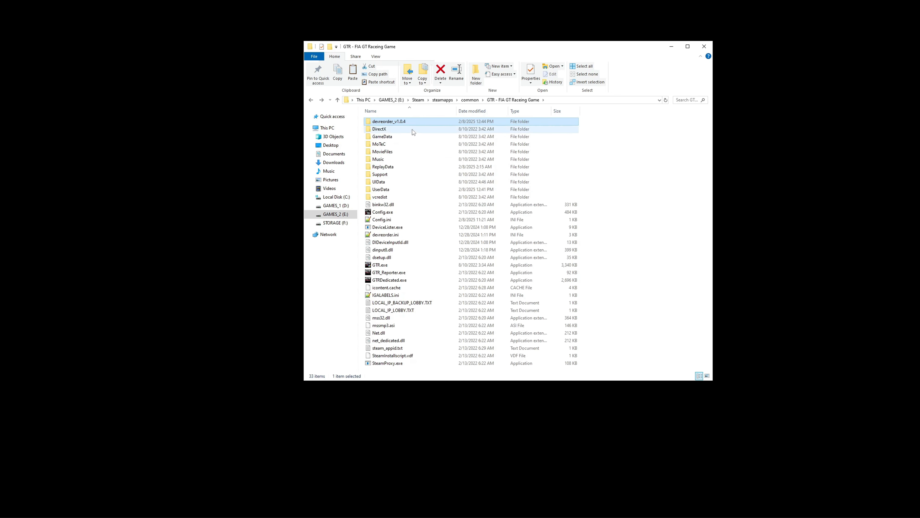
double_click(395, 124)
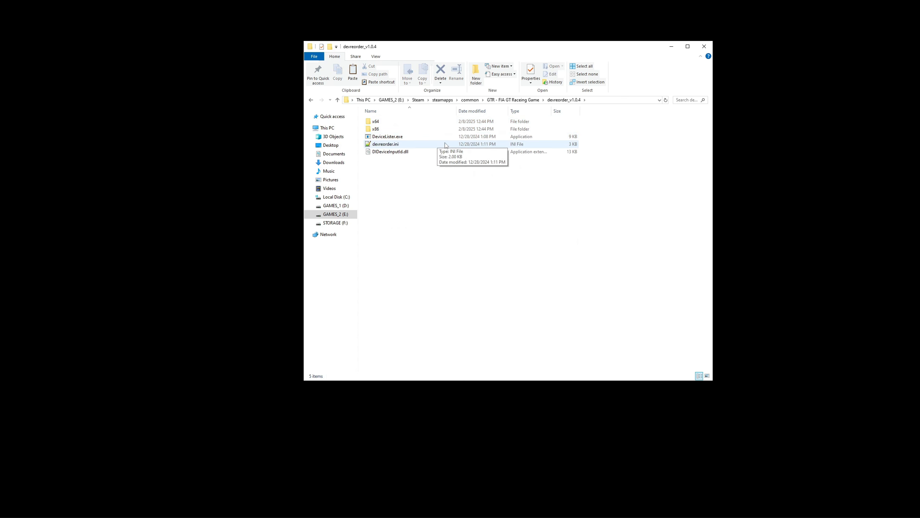
double_click(377, 131)
click(392, 123)
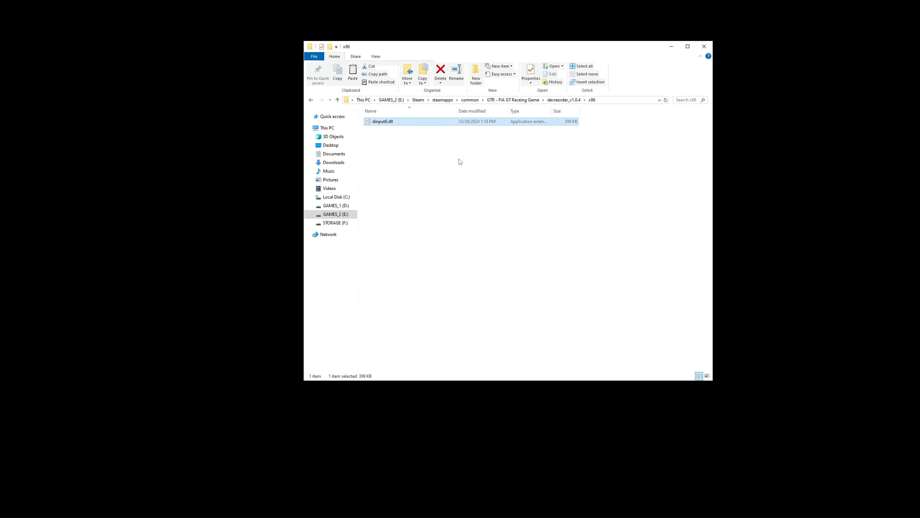
key(BackSpace)
key(BackSpace)
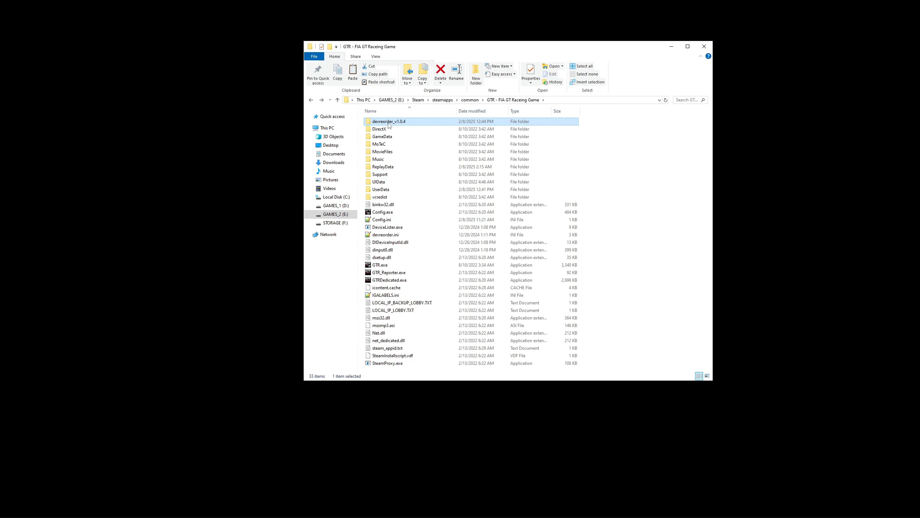
- Examine the dinput8.dll file in the x64 subfolder of devreorder_v1.0.4 and return to the main game folder
double_click(387, 124)
click(382, 131)
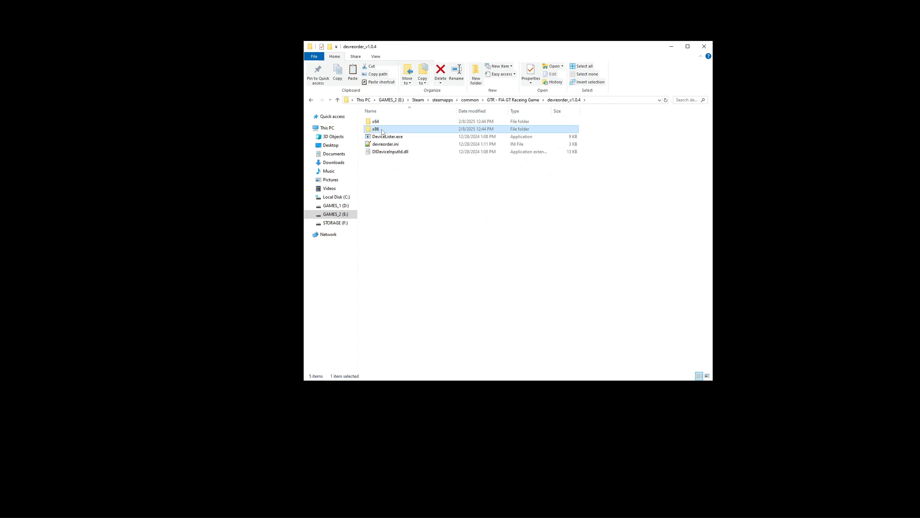
double_click(383, 132)
click(380, 122)
double_click(379, 123)
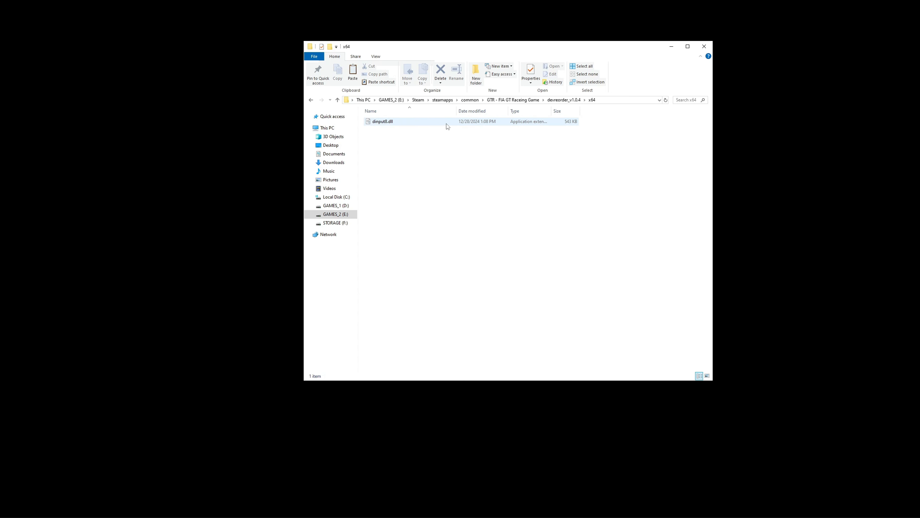
key(alt+Left)
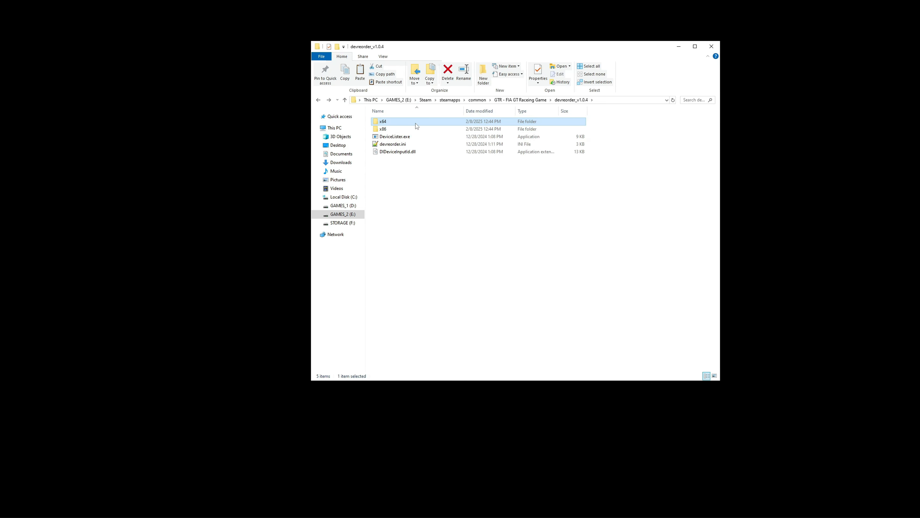
key(alt+Left)
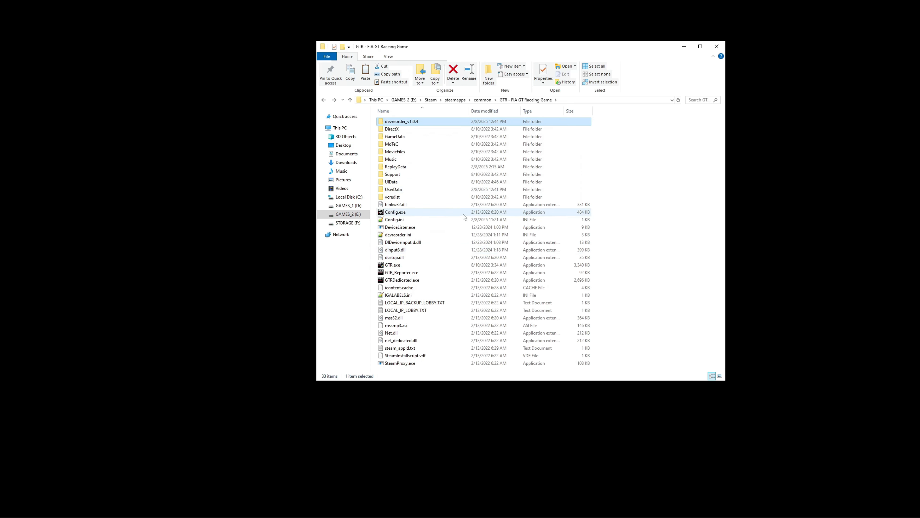
- Run DeviceLister.exe, open devreorder.ini from the game folder in Notepad++, and arrange the two windows side by side with the folder minimized
double_click(429, 229)
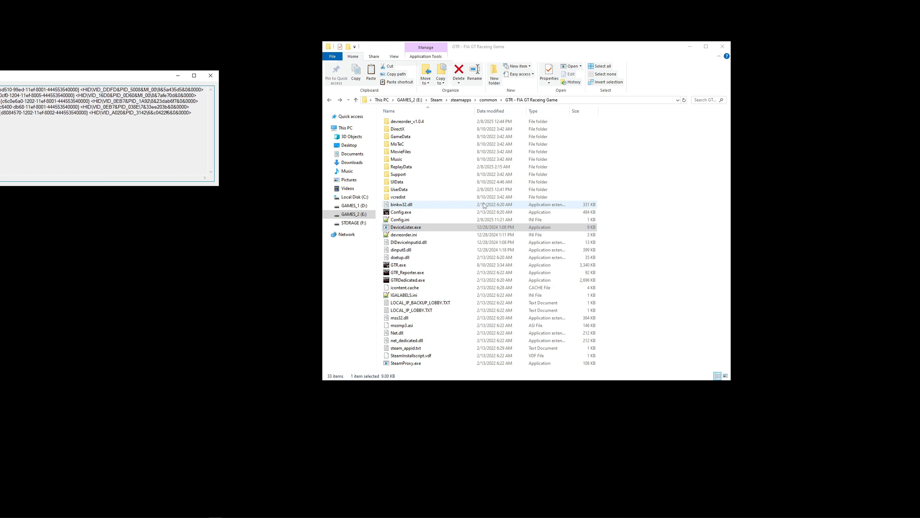
double_click(429, 235)
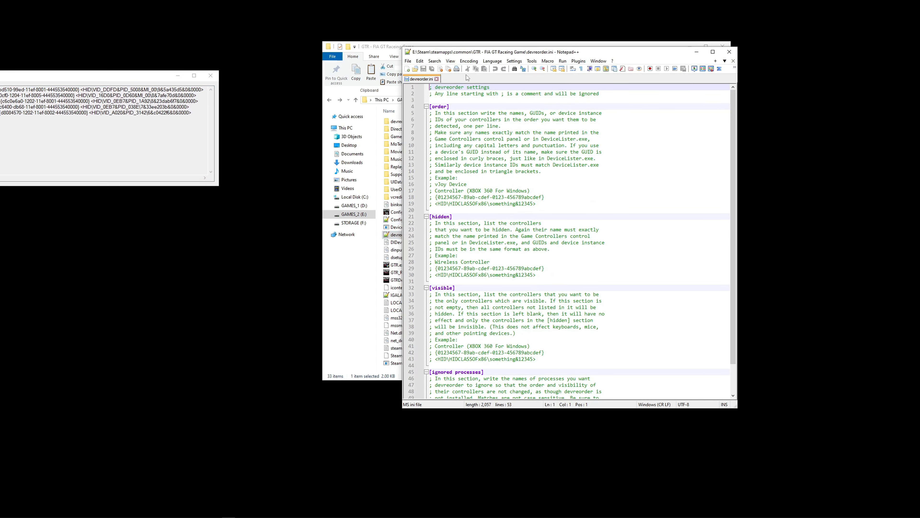
click(381, 48)
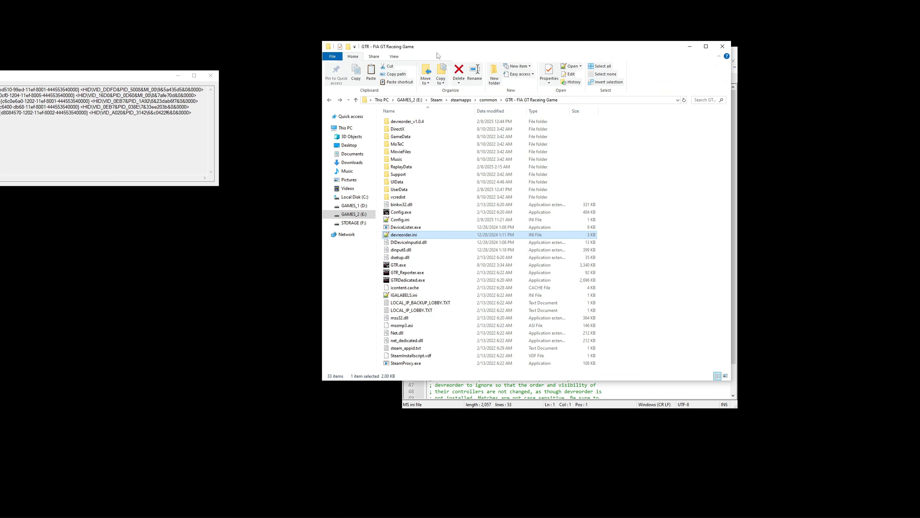
click(684, 50)
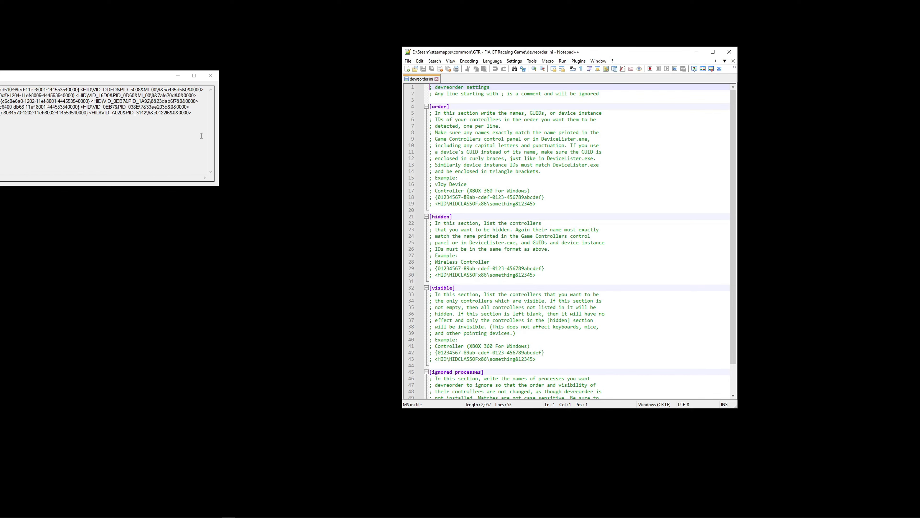
drag(121, 77, 254, 122)
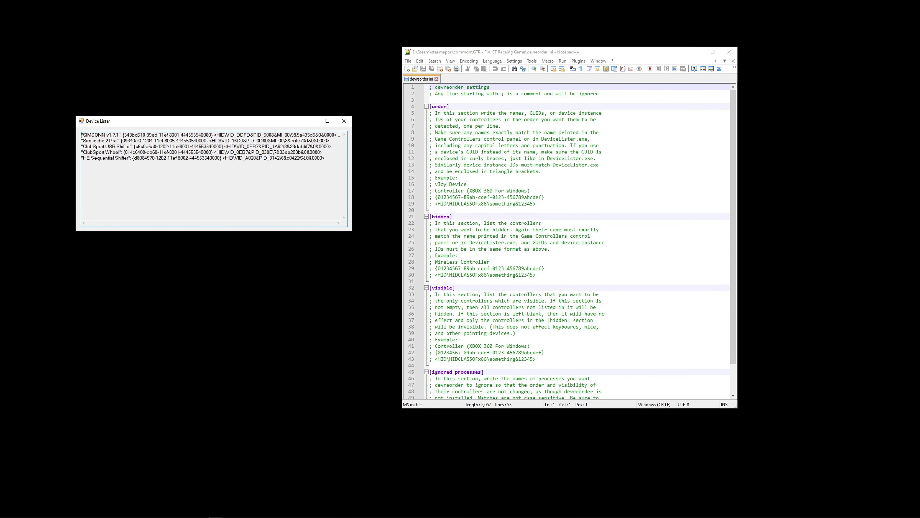
- Examine the instance ID, GUID and name of the SIMSONN device in Device Lister, moving its window closer to devreorder.ini
drag(336, 135, 214, 134)
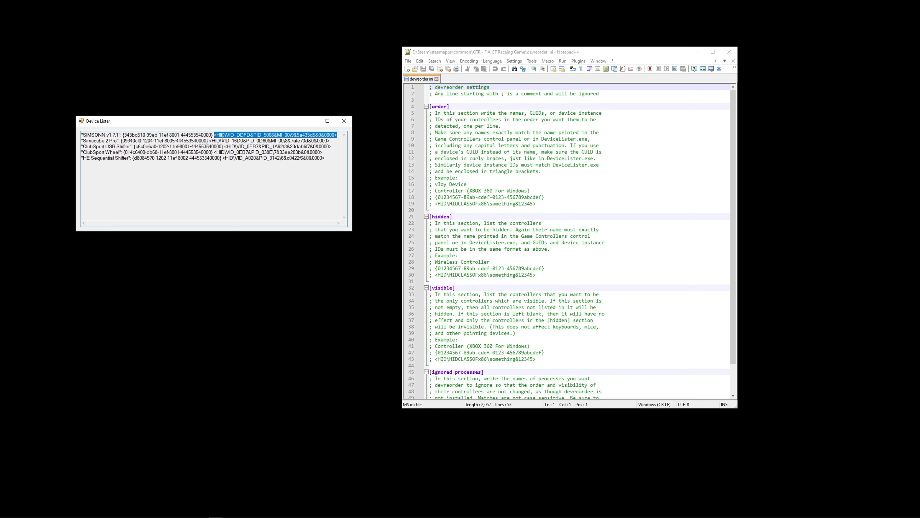
click(222, 135)
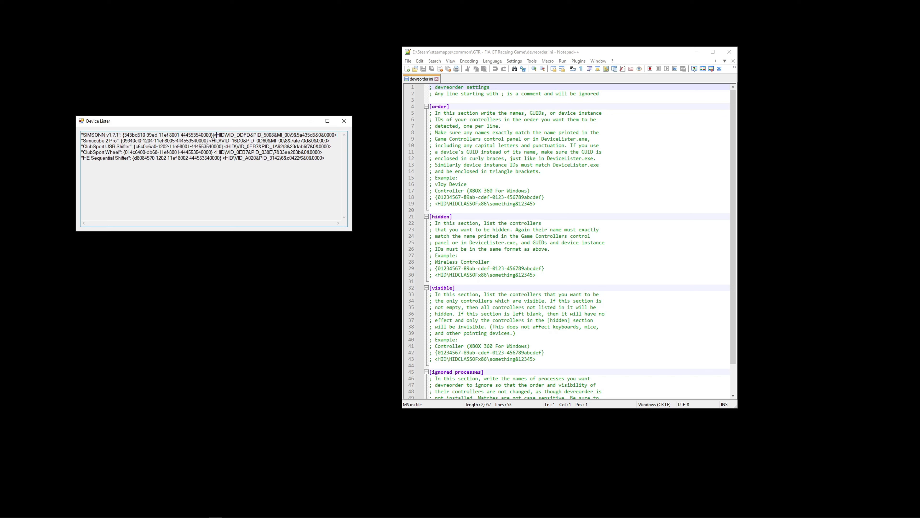
drag(213, 134, 84, 136)
click(137, 141)
drag(153, 125, 219, 158)
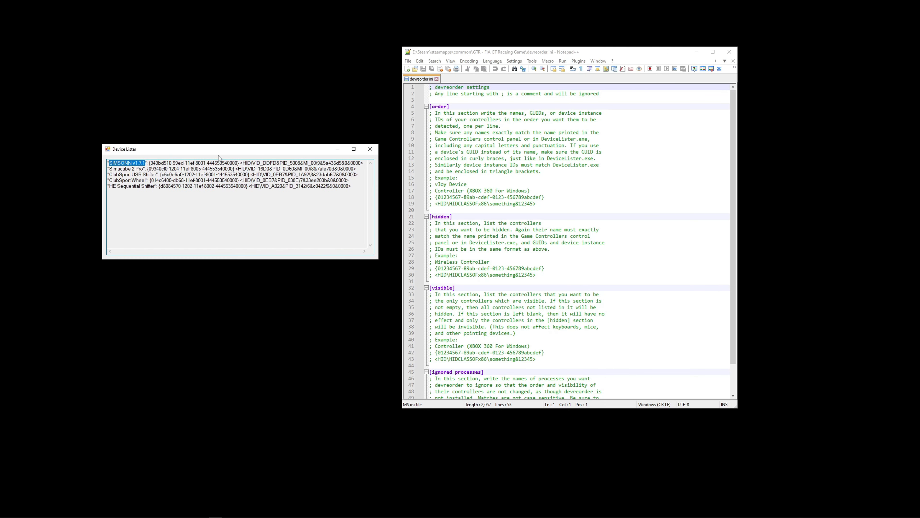
click(191, 185)
- Replace the example lines in the [order] section of devreorder.ini with the device name Simucube 2 Pro copied from Device Lister
drag(144, 169, 109, 168)
right_click(124, 169)
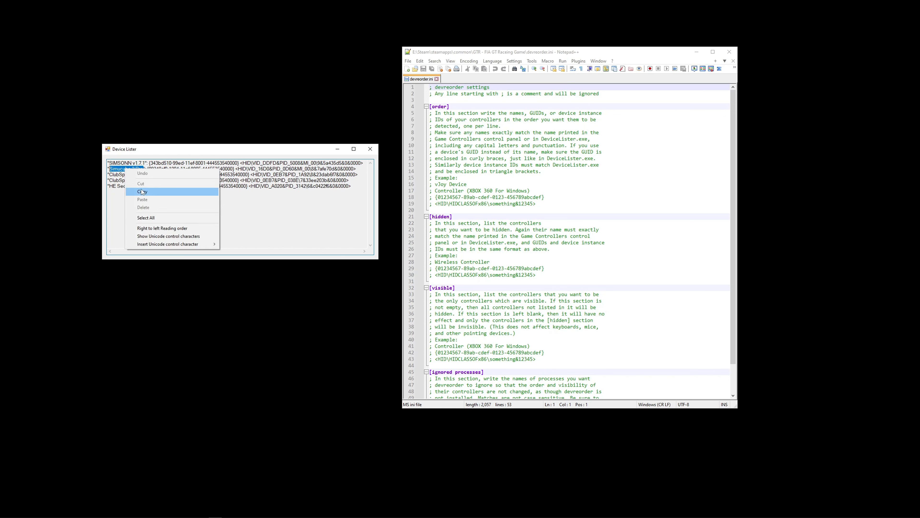
click(152, 191)
click(544, 203)
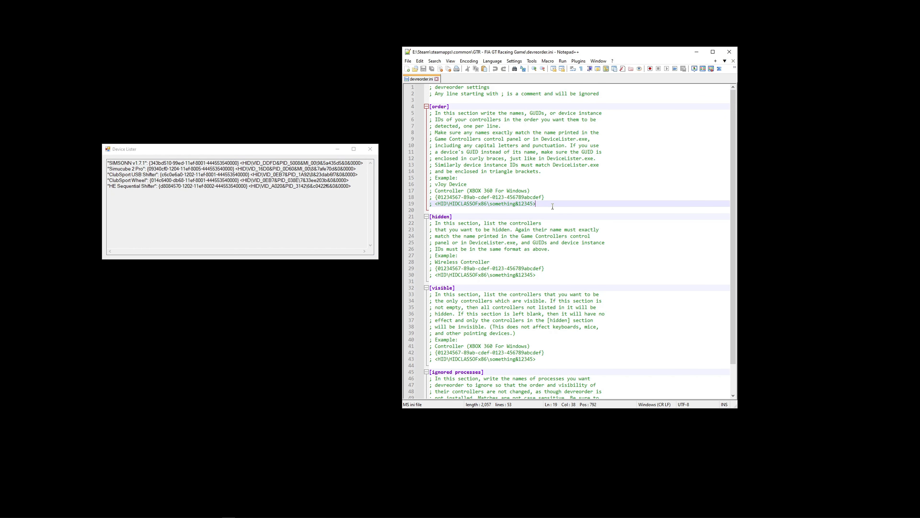
drag(549, 204, 418, 178)
key(Delete)
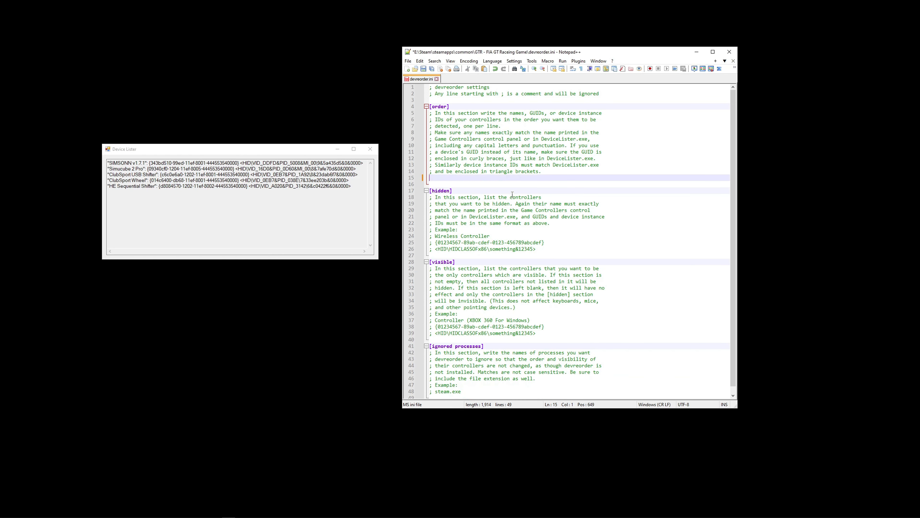
right_click(437, 176)
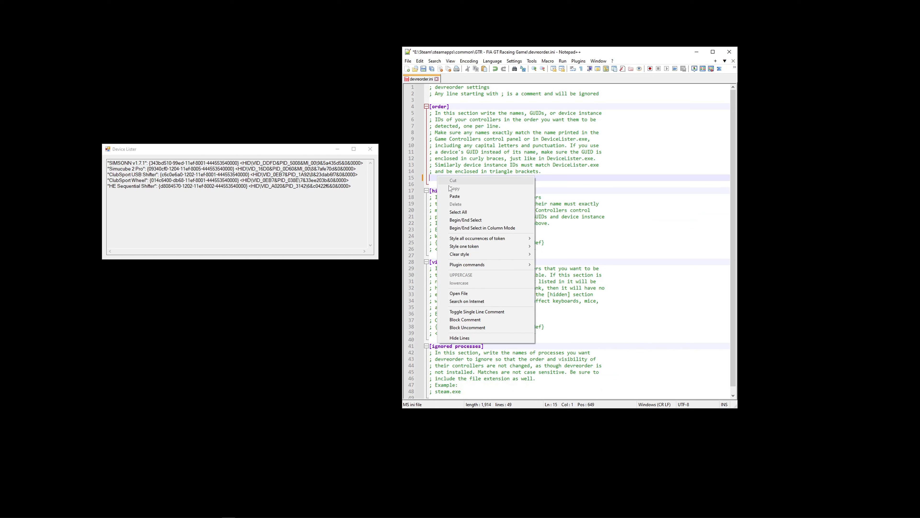
click(462, 198)
key(Return)
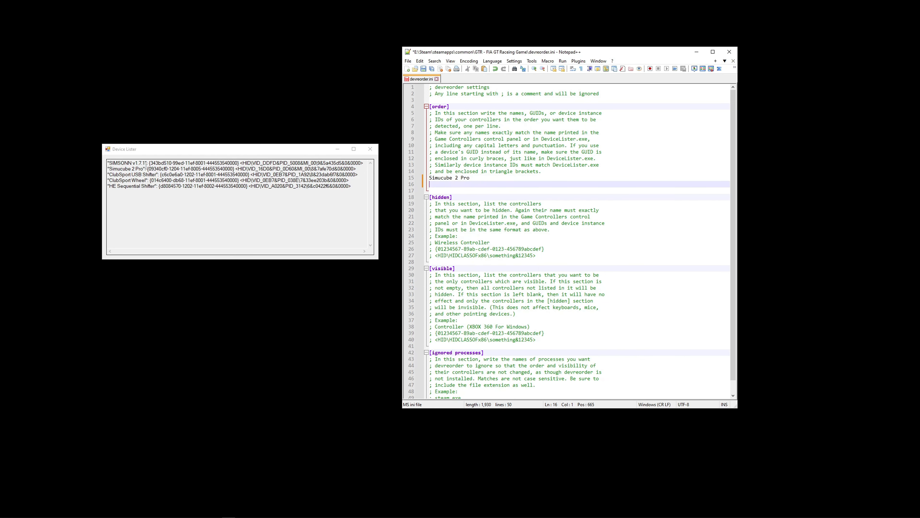
- Add the device name SIMSONN v1.7.1 from Device Lister on the line below Simucube 2 Pro in the [order] section
drag(146, 162, 109, 163)
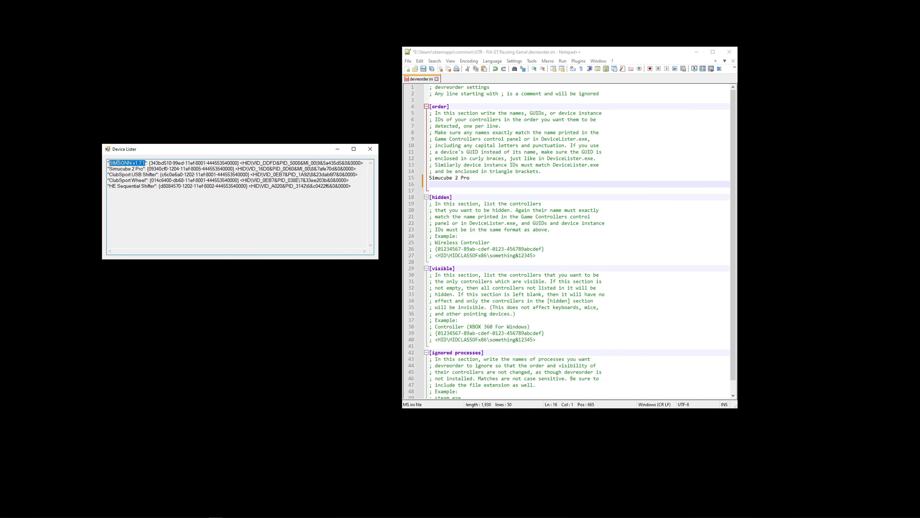
right_click(127, 167)
click(136, 185)
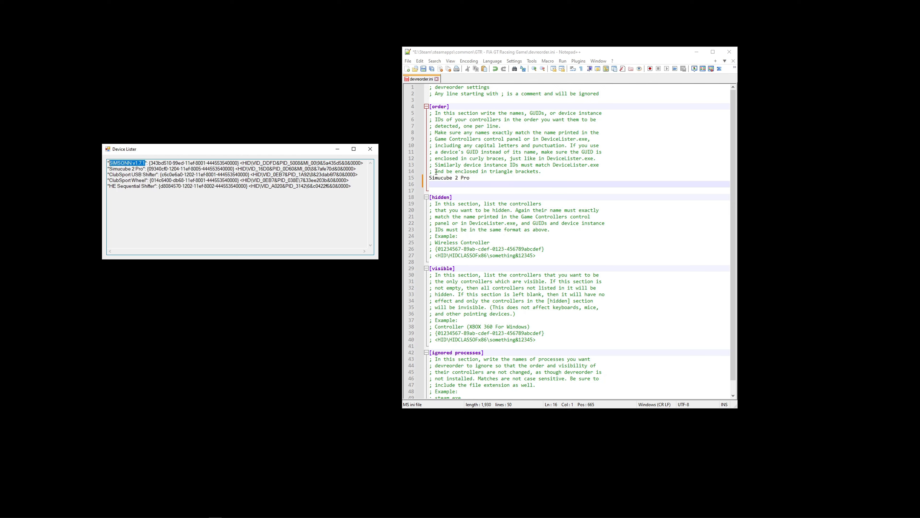
right_click(440, 185)
click(468, 206)
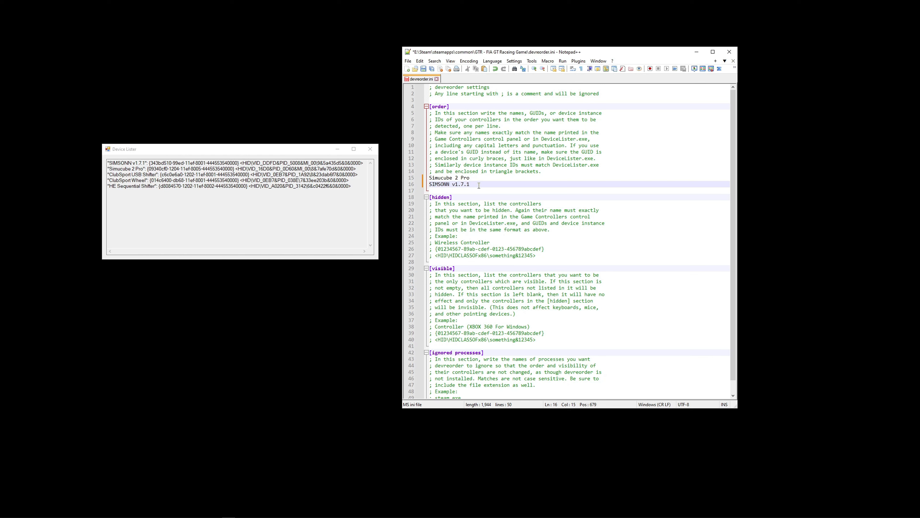
key(Return)
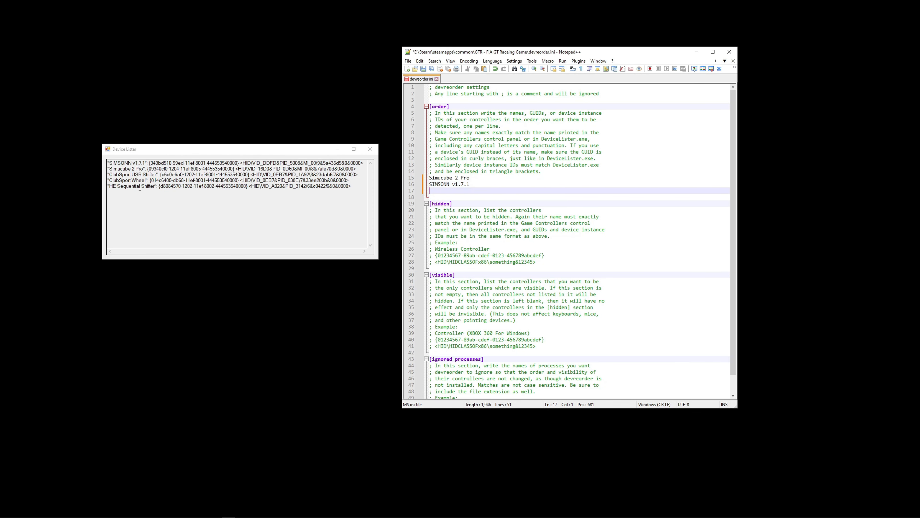
- Add the device name HE Sequential Shifter from Device Lister on the line below SIMSONN v1.7.1 in the [order] section
drag(156, 186, 114, 186)
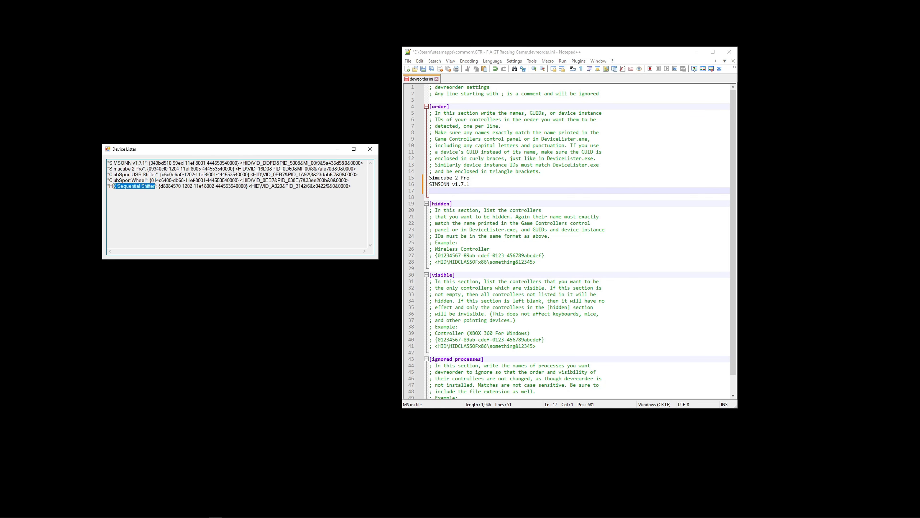
right_click(131, 187)
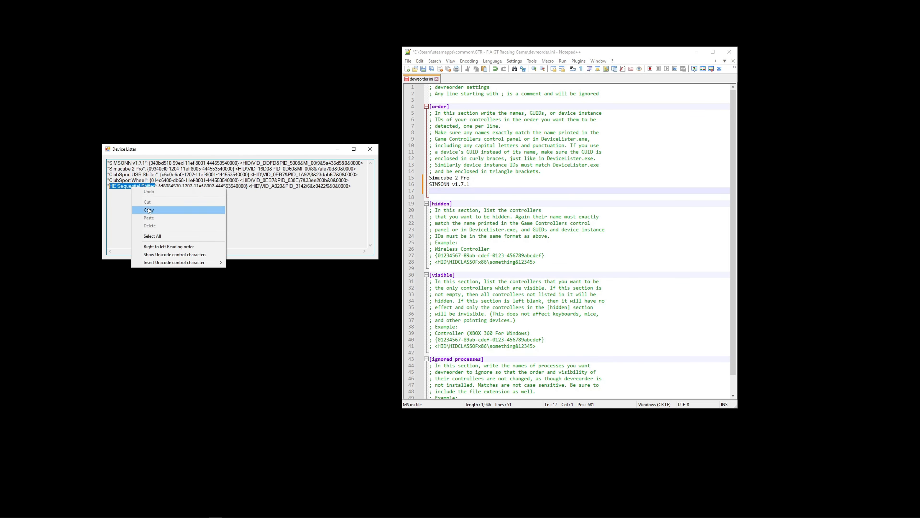
click(145, 211)
right_click(451, 190)
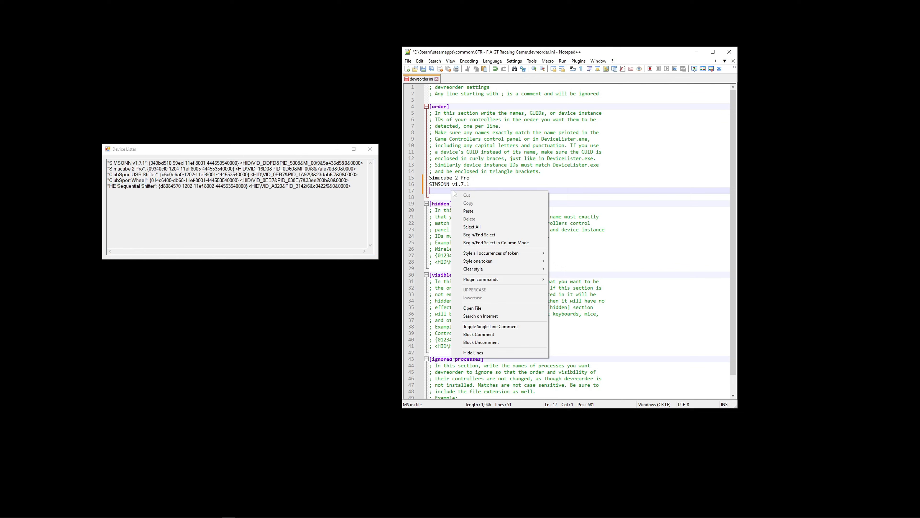
click(480, 214)
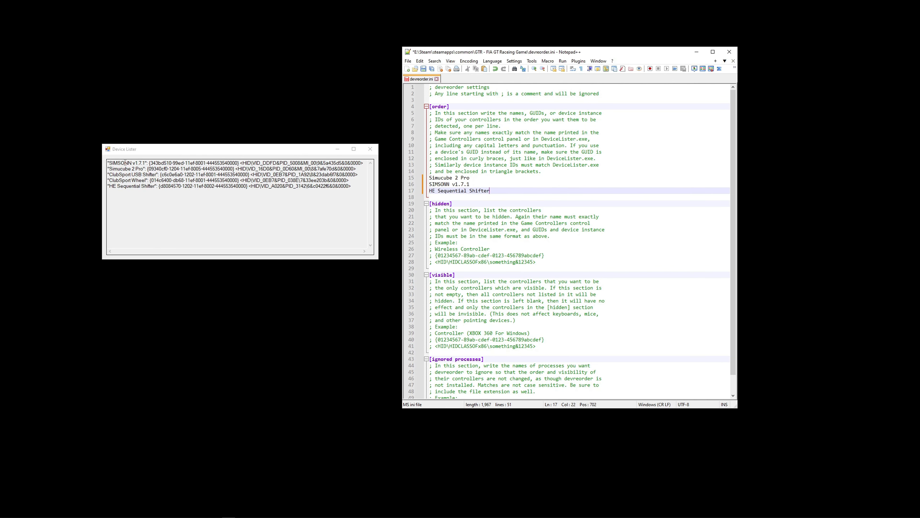
- Examine the GUID, instance ID and name in the SIMSONN v1.7.1 entry of Device Lister as alternative ways to identify a controller
drag(114, 163, 240, 163)
click(193, 168)
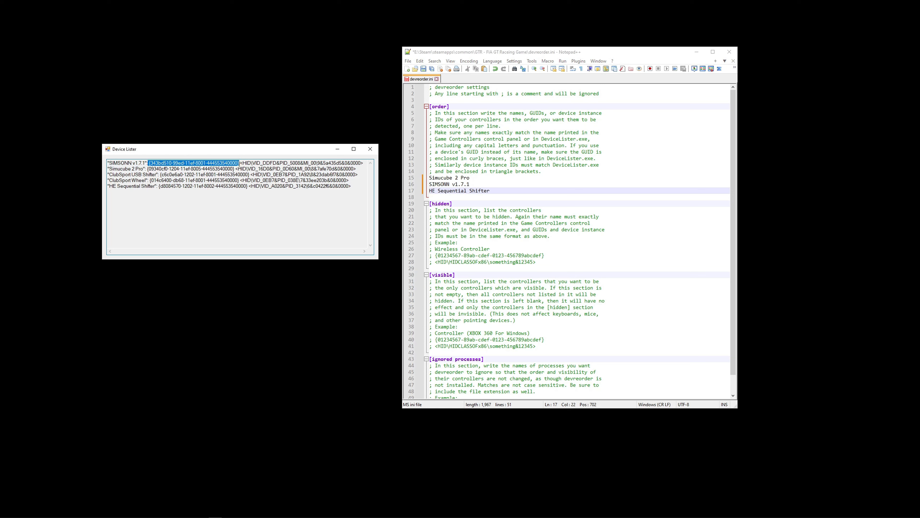
drag(238, 169, 240, 169)
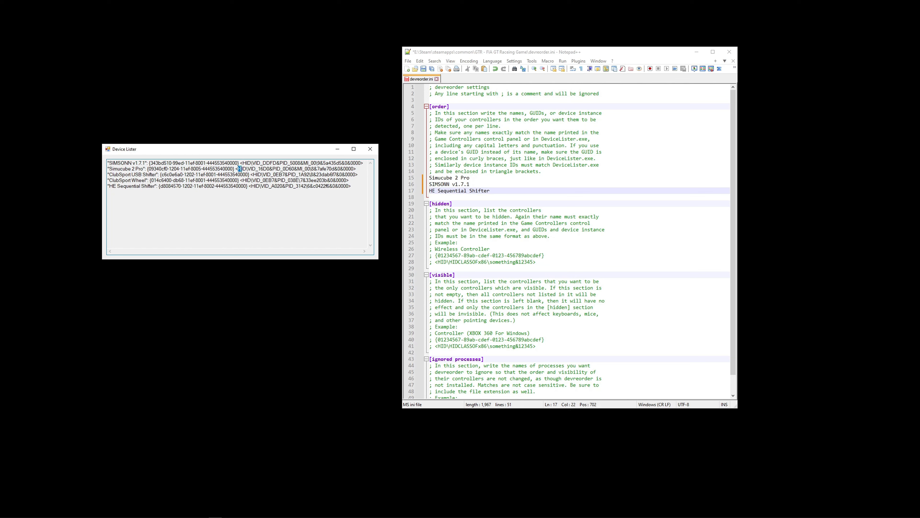
drag(239, 163, 108, 165)
click(120, 168)
drag(240, 163, 253, 163)
drag(279, 163, 284, 163)
click(363, 163)
drag(363, 163, 242, 162)
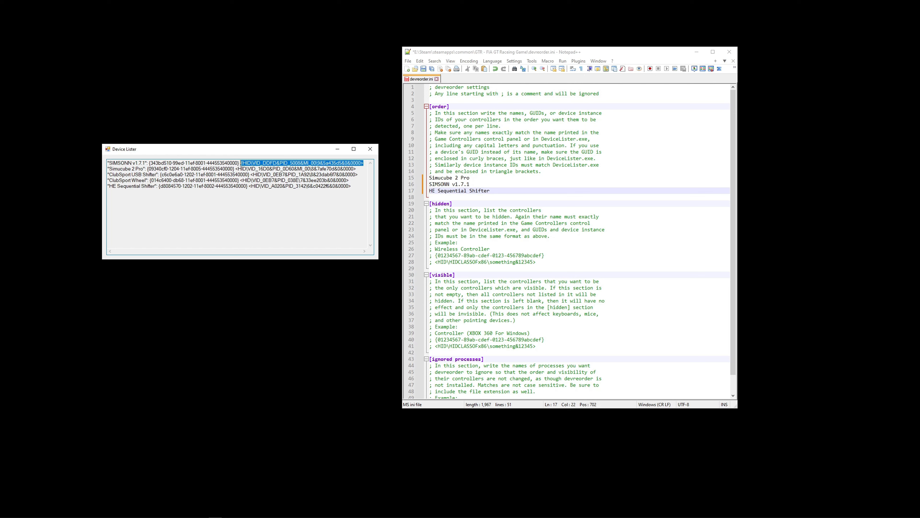
click(242, 164)
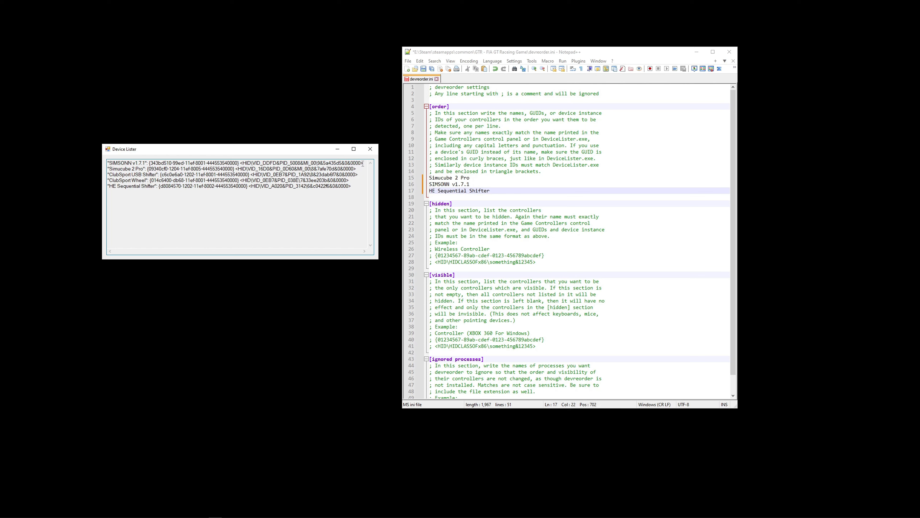
drag(363, 162, 242, 163)
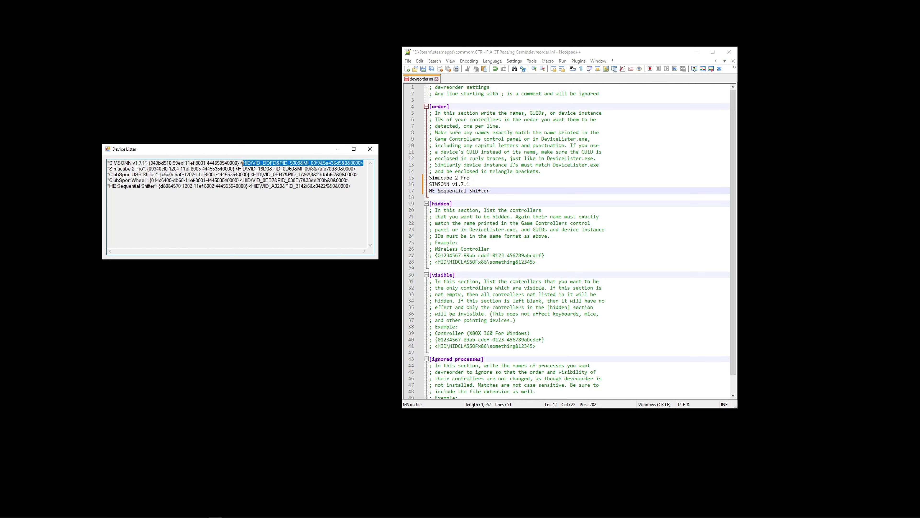
click(164, 169)
drag(145, 163, 110, 162)
click(265, 194)
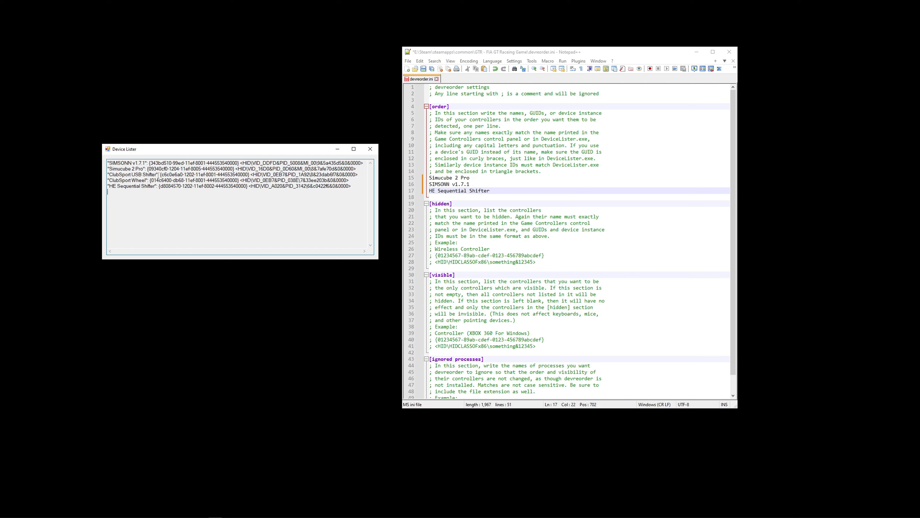
- Add the device name ClubSport USB Shifter from Device Lister below HE Sequential Shifter and remove its quotation marks
drag(158, 174, 104, 175)
right_click(138, 175)
click(154, 198)
click(497, 191)
key(Return)
right_click(444, 199)
click(493, 220)
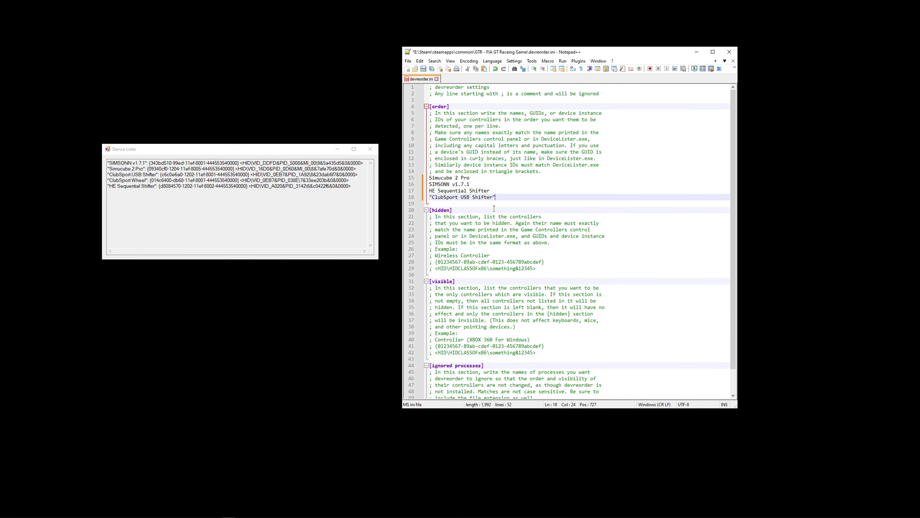
click(431, 197)
key(BackSpace)
- Review the device names listed in the [order] section and save devreorder.ini
drag(492, 191, 452, 177)
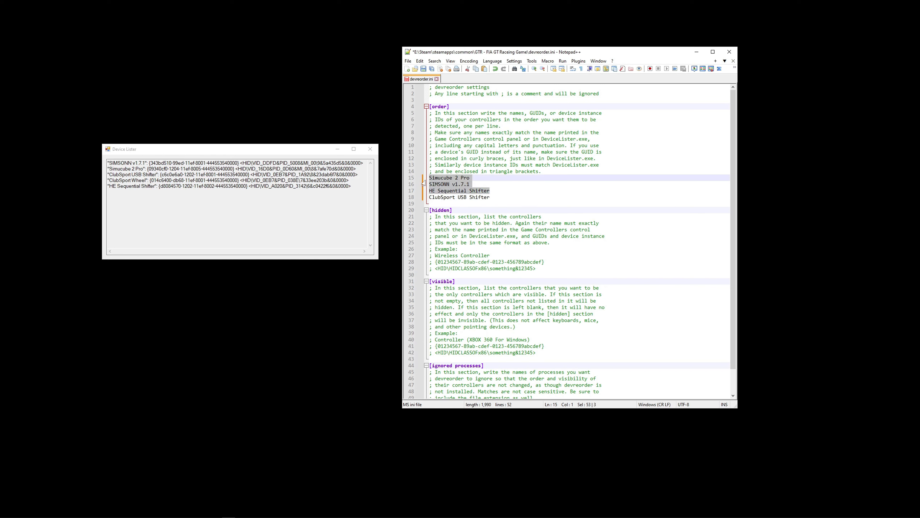
click(452, 178)
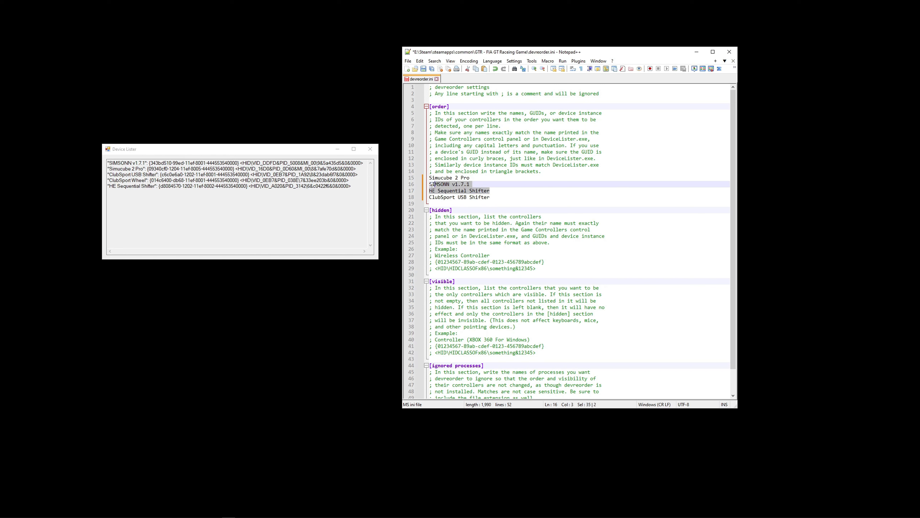
click(496, 197)
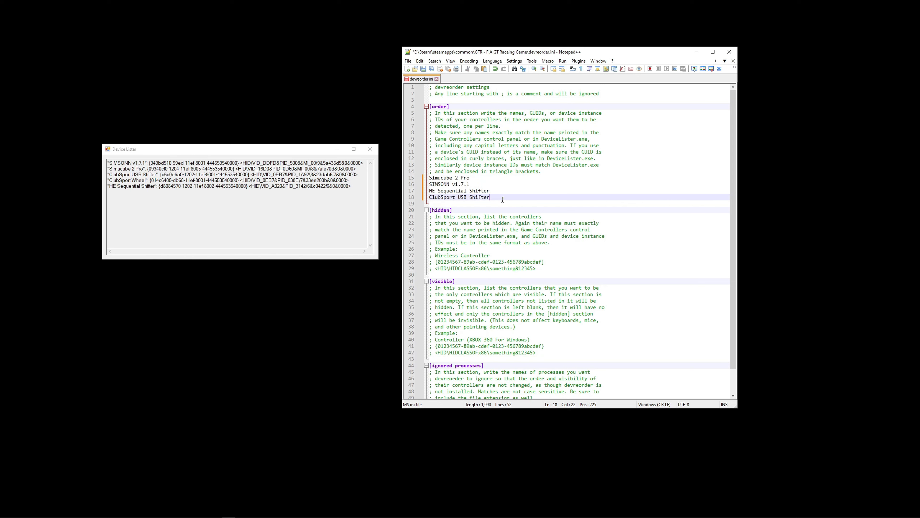
drag(503, 199, 421, 202)
click(580, 178)
key(ctrl+s)
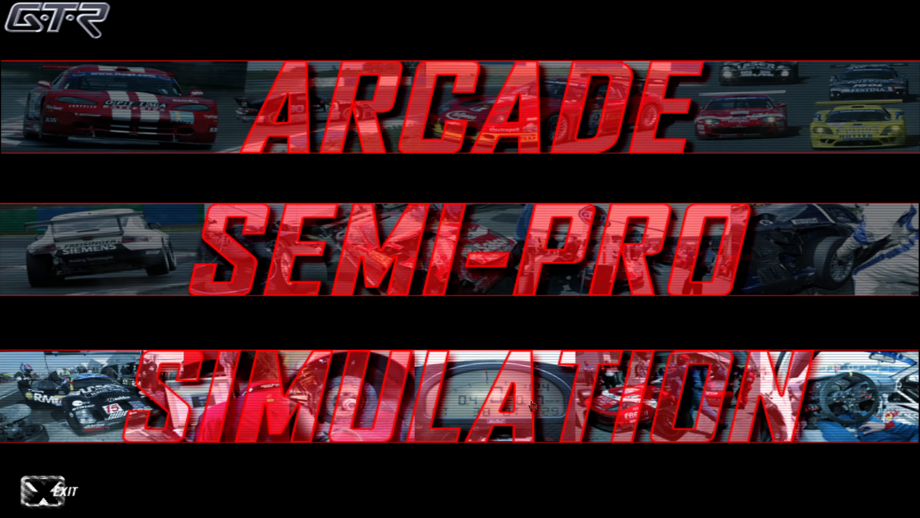
- Switch to GTR, enter Simulation mode and open the controller's force feedback settings
click(381, 388)
click(206, 449)
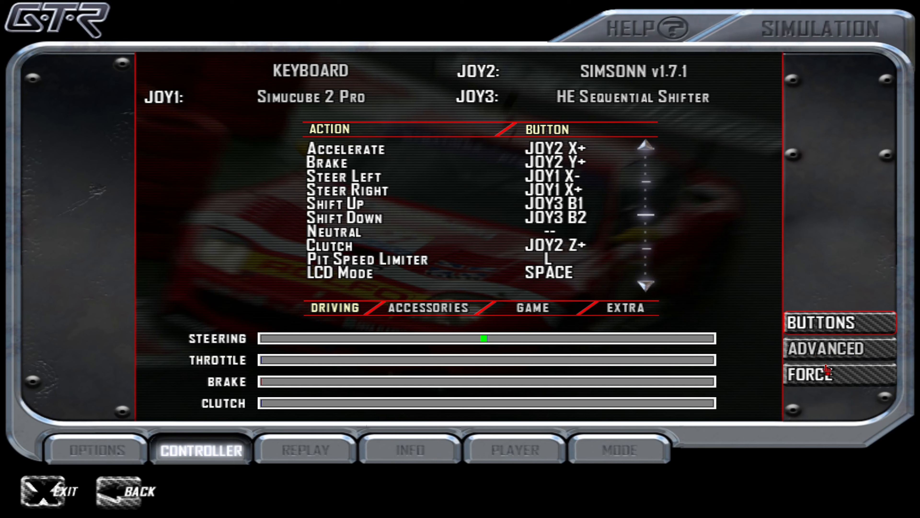
click(824, 378)
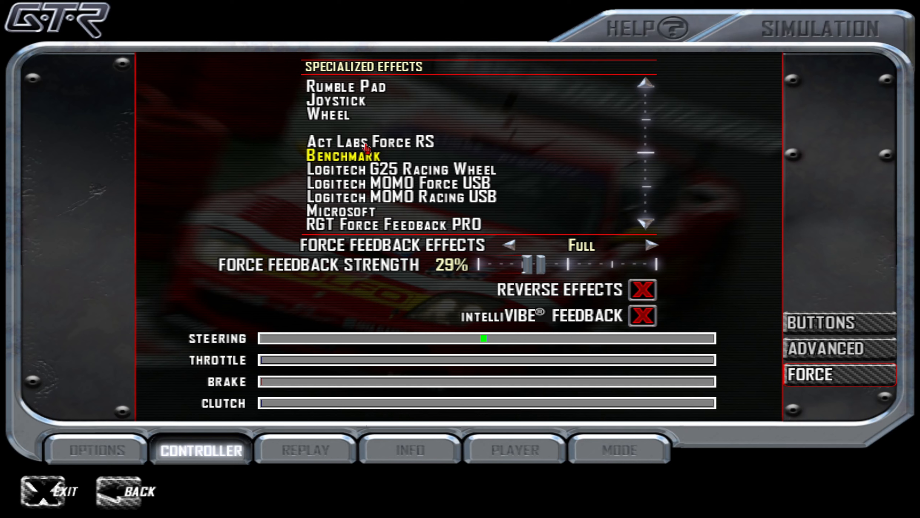
- Try the Logitech G25 Racing Wheel preset with Medium force feedback effects, 25% strength and reverse effects enabled
click(388, 197)
click(425, 169)
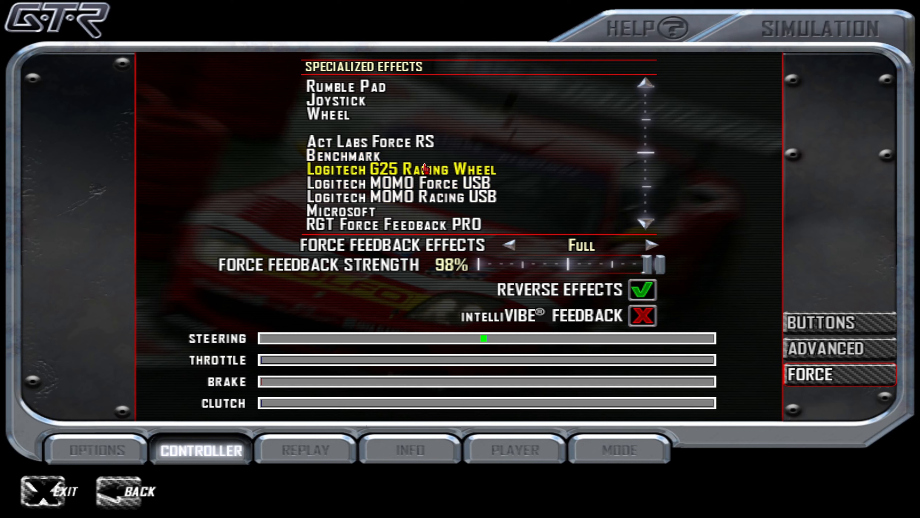
click(640, 288)
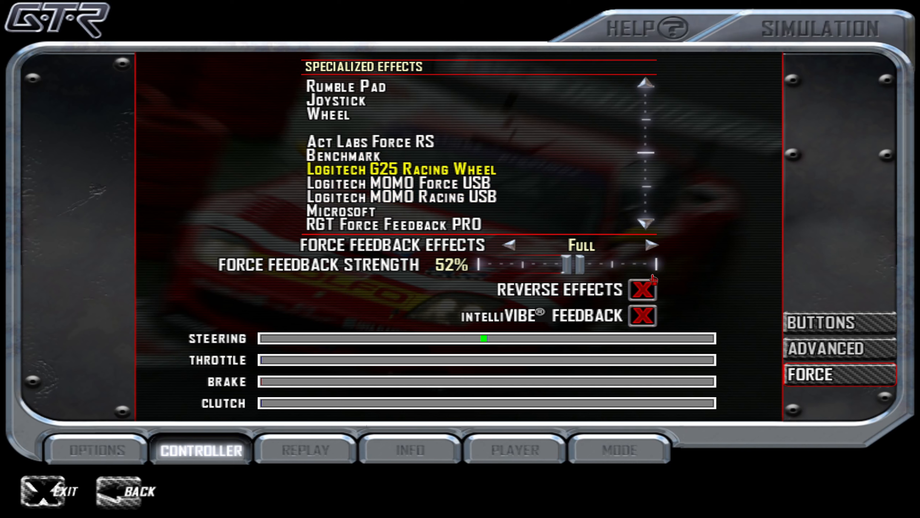
click(642, 289)
click(653, 264)
click(511, 245)
click(511, 245)
click(524, 264)
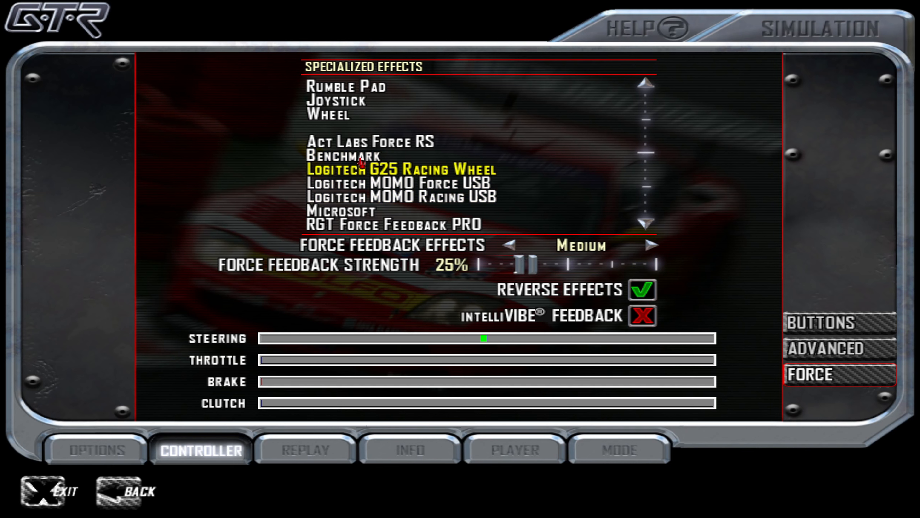
- Compare the force feedback settings of the Benchmark, Logitech G25 Racing Wheel, Logitech MOMO Racing USB, Wheel and Joystick presets
click(335, 158)
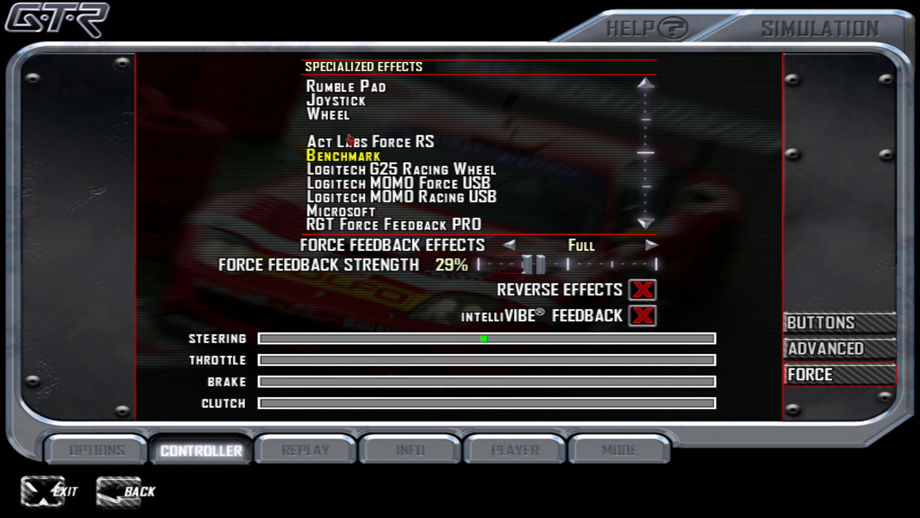
click(429, 172)
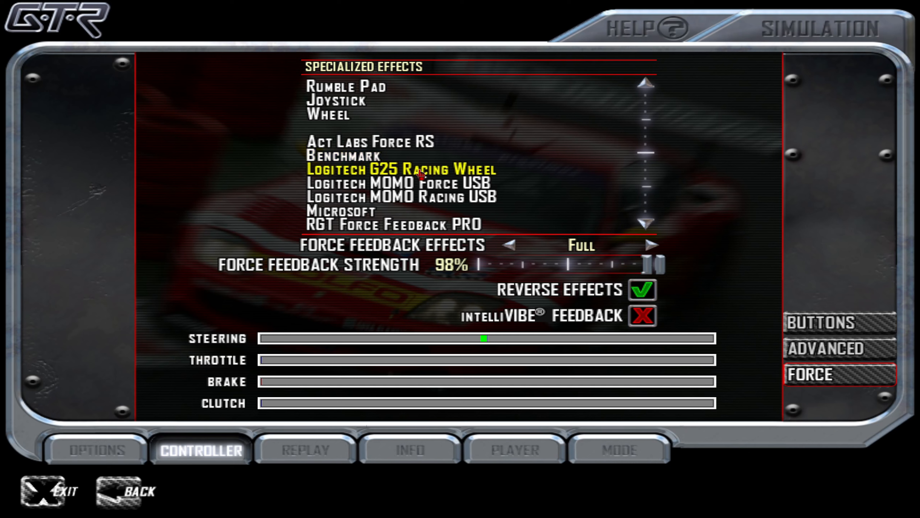
click(397, 197)
click(361, 104)
click(339, 118)
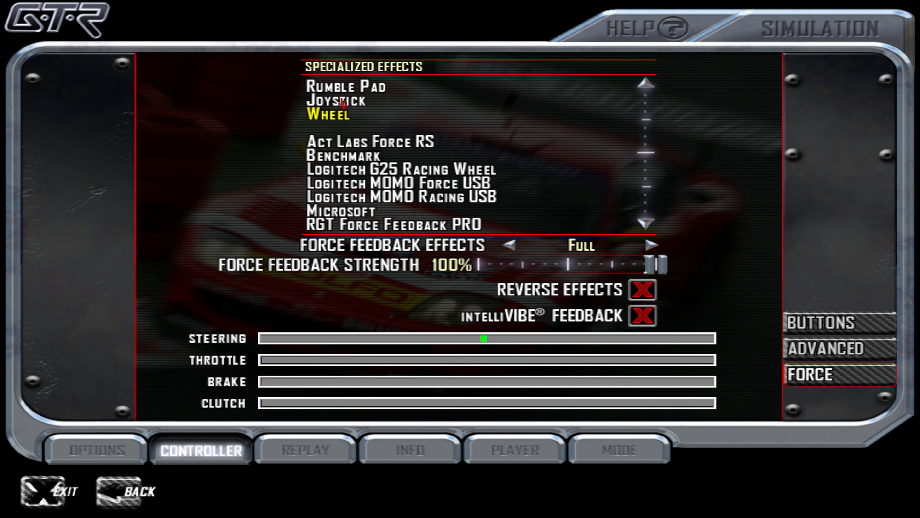
click(342, 102)
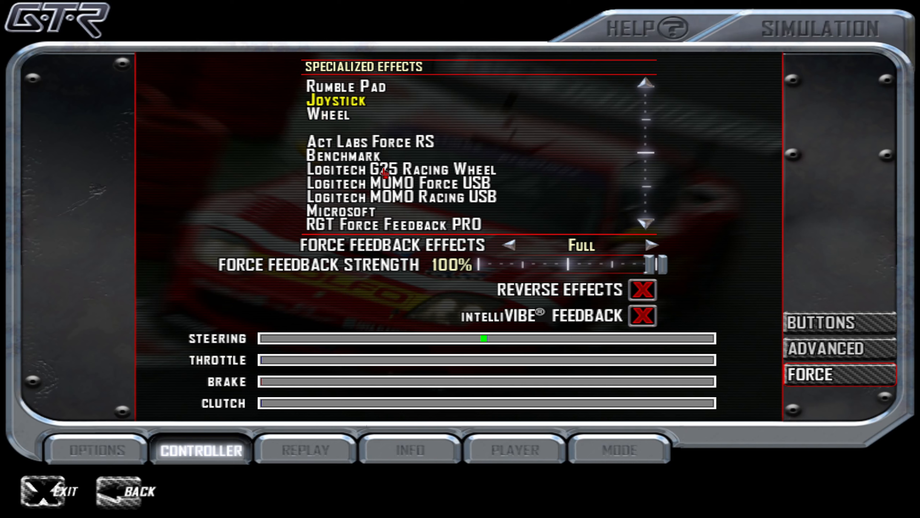
- Select the Benchmark force feedback preset and set its strength to 45% and its effects to Medium
click(369, 158)
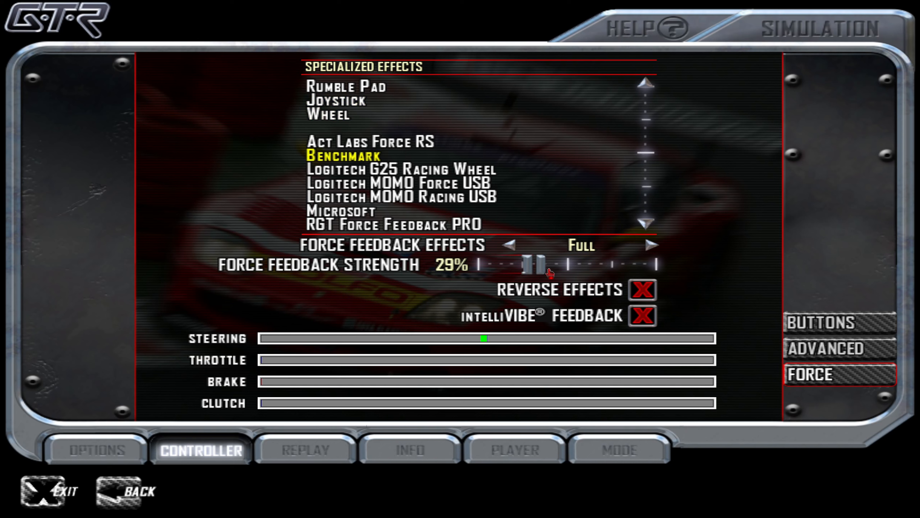
drag(534, 270, 561, 271)
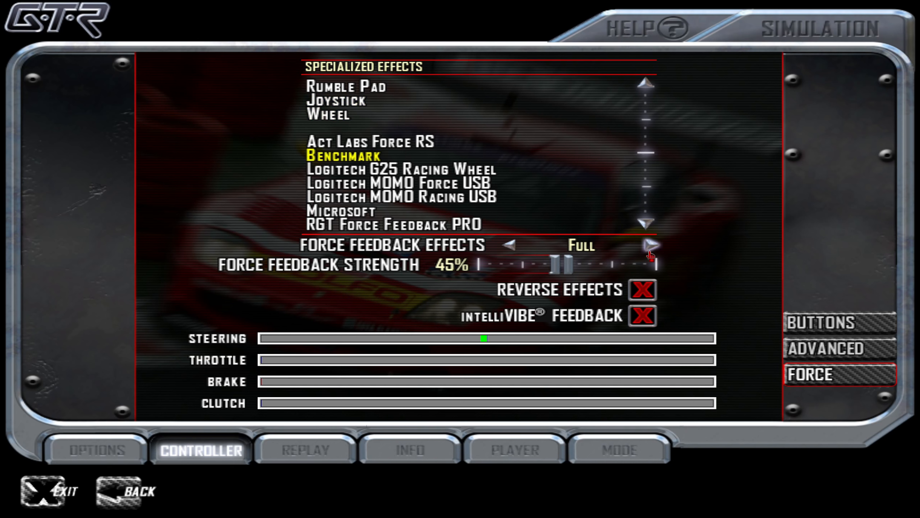
click(514, 247)
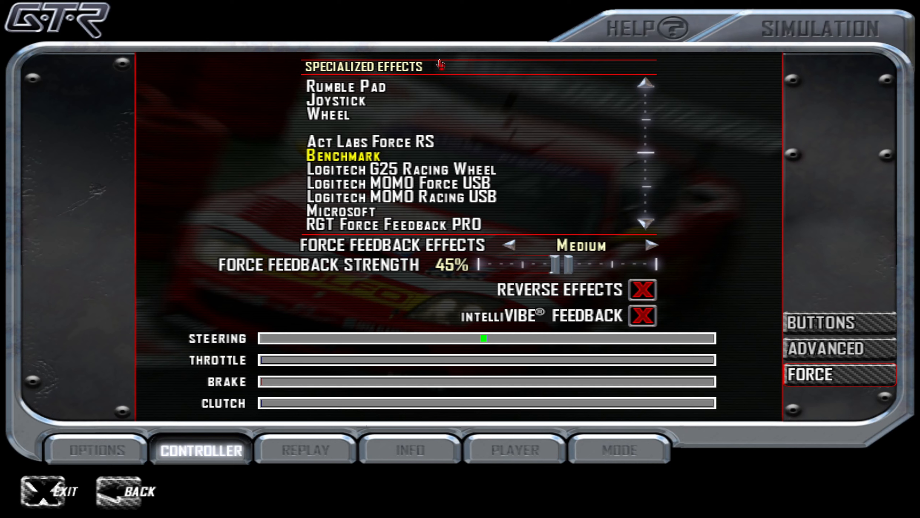